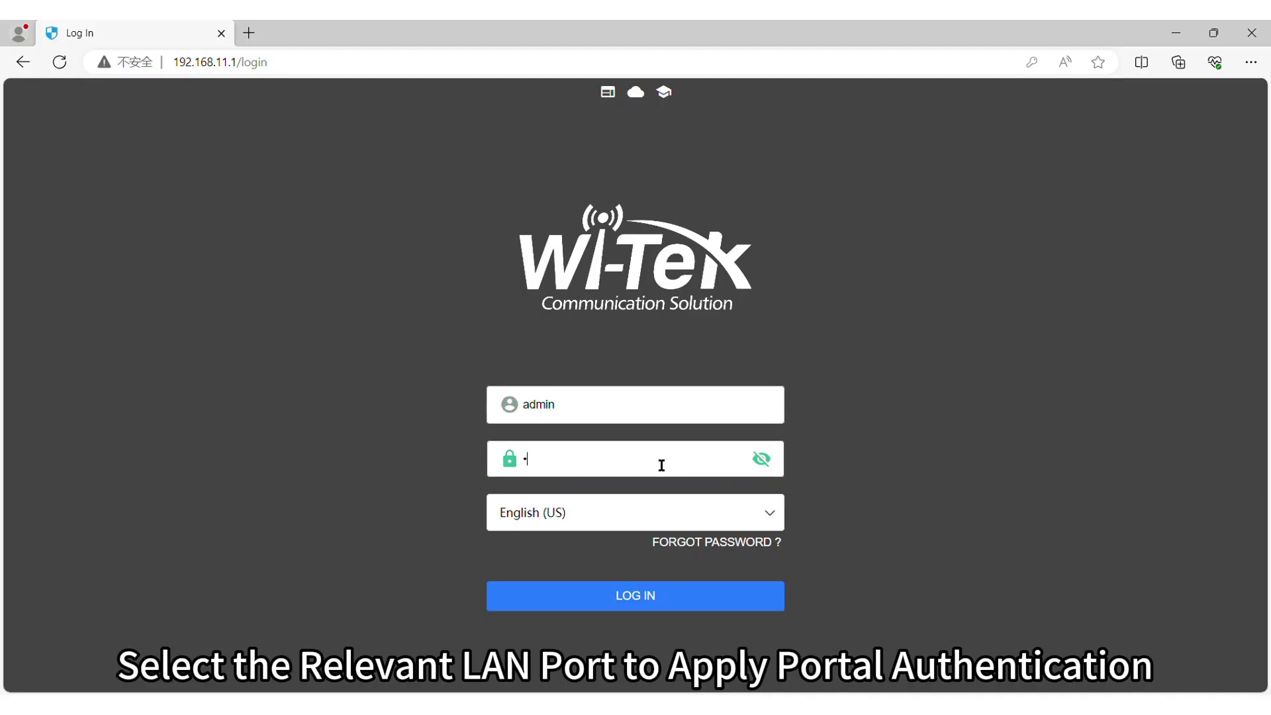
Step: Log in to the gateway as admin and open the Wireless AP Group list, which shows only the default group
{"action": "type", "text": "dmin123"}
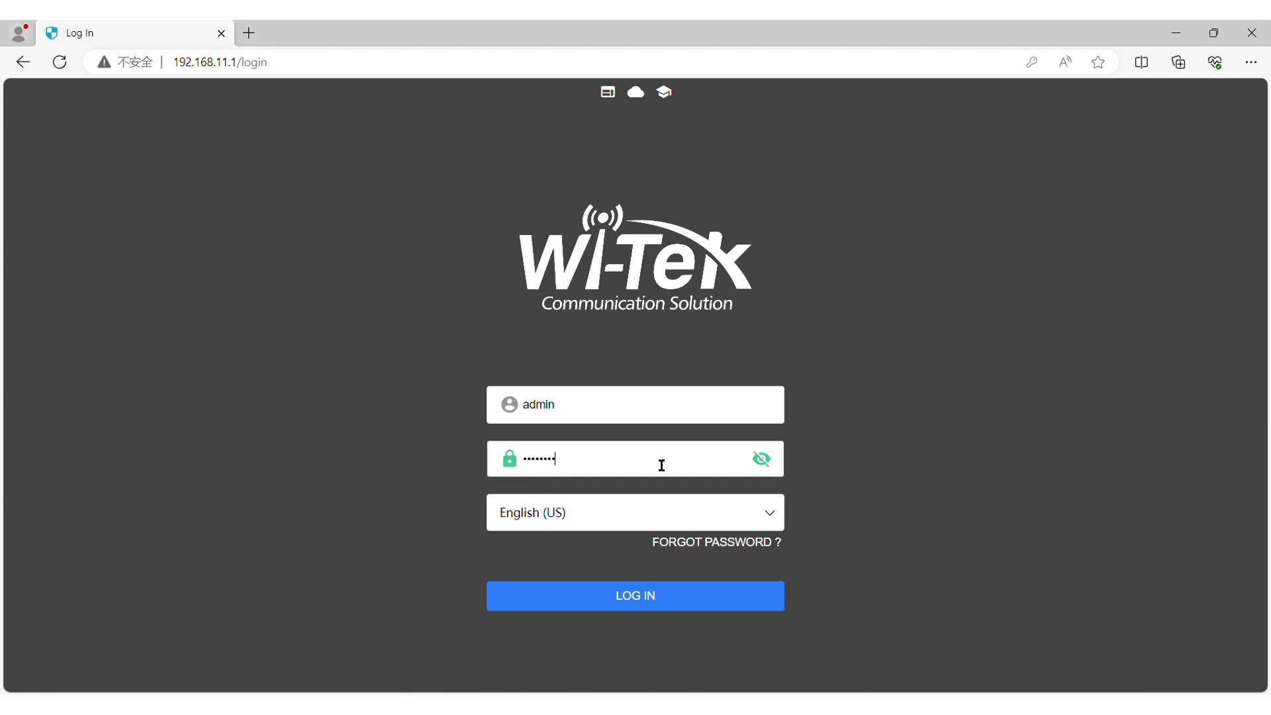
{"action": "left_click", "coordinate": [612, 596]}
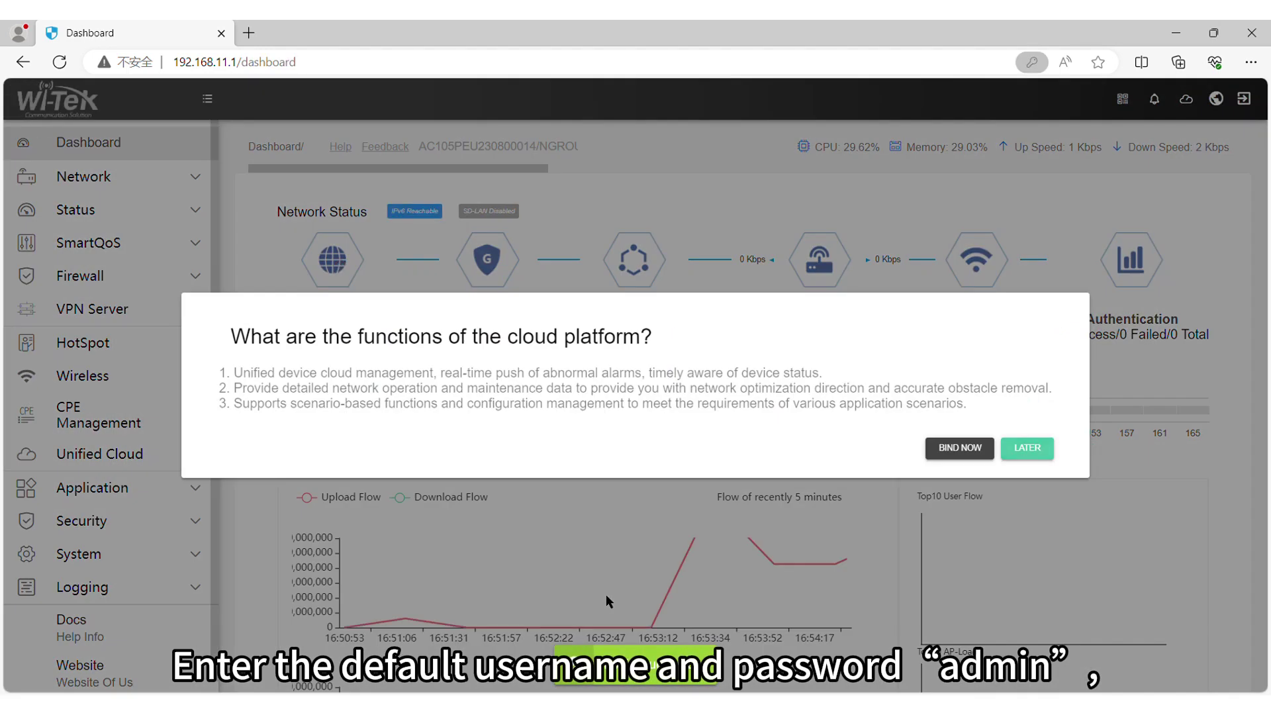
{"action": "left_click", "coordinate": [606, 594]}
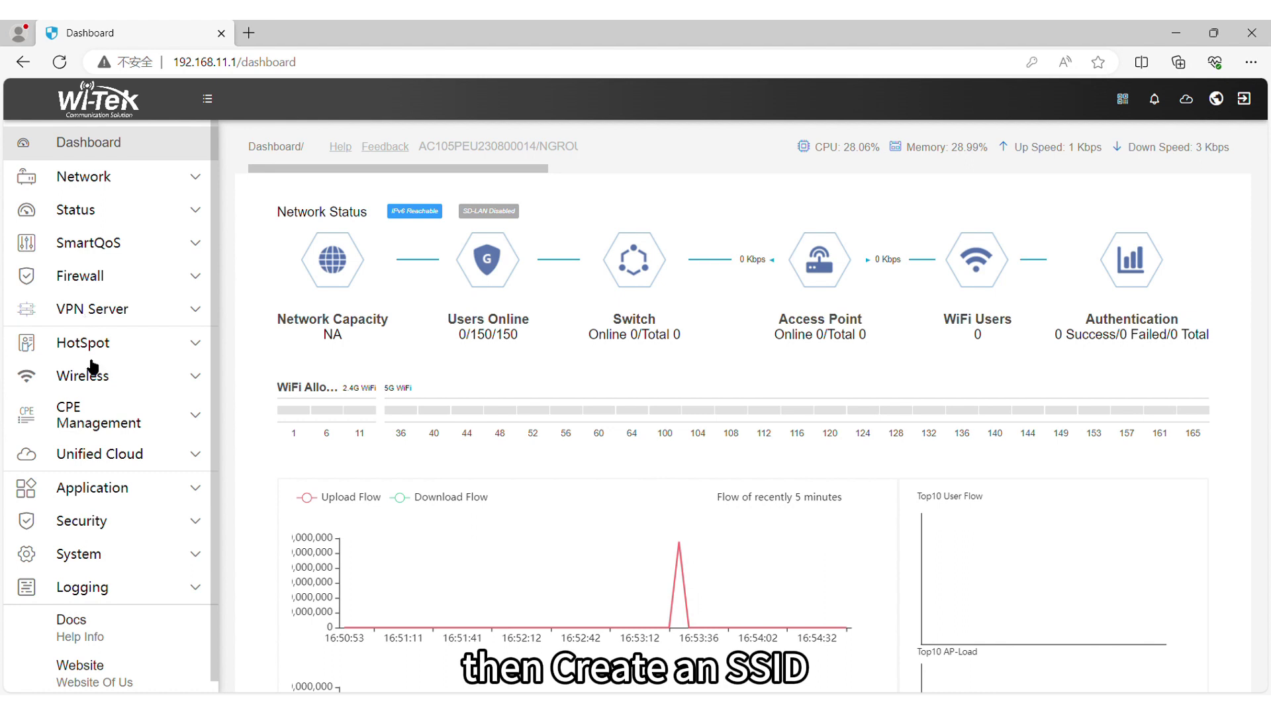
{"action": "left_click", "coordinate": [106, 376]}
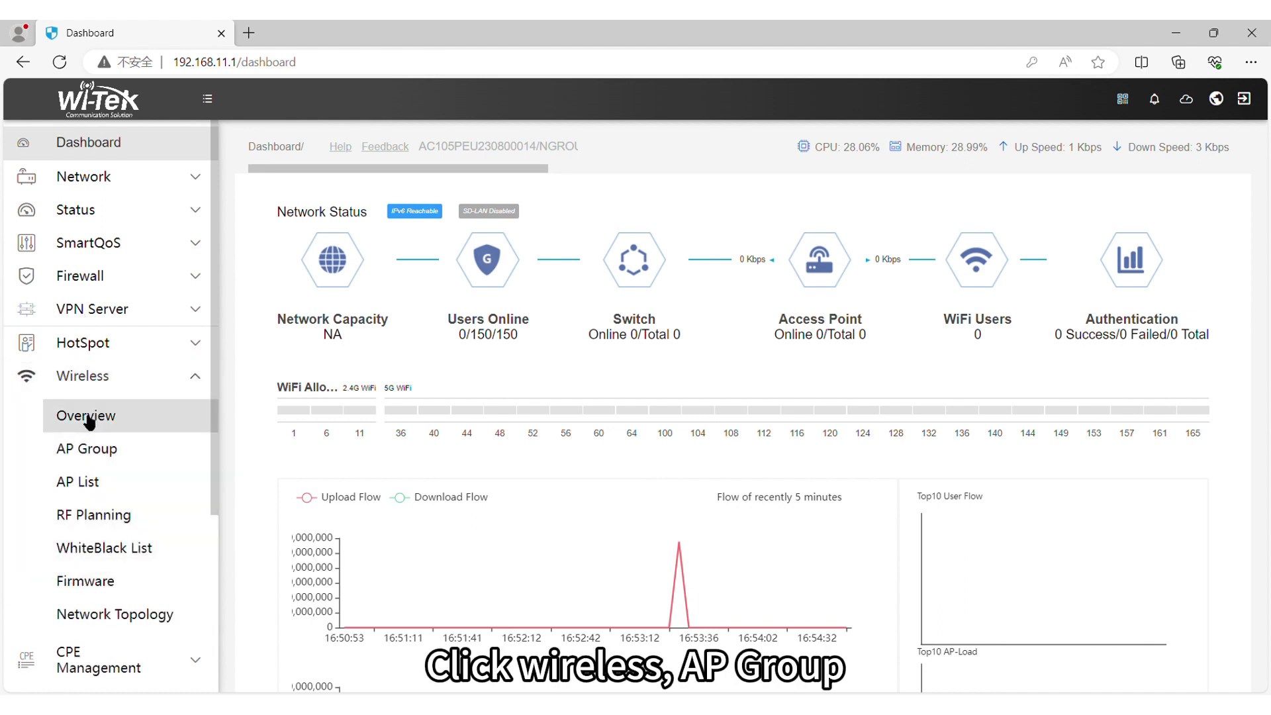
{"action": "left_click", "coordinate": [86, 441]}
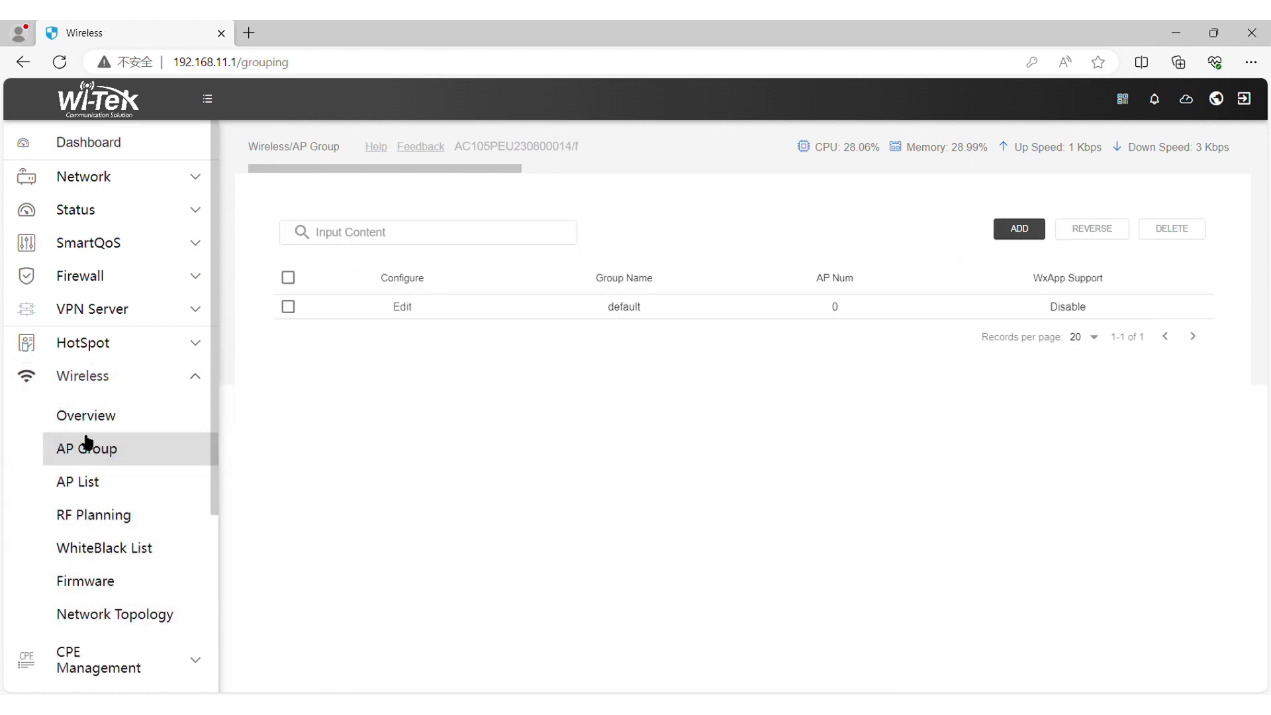
Step: Add an AP group named portal-test with an SSID entry named portal-test
{"action": "left_click", "coordinate": [1001, 225]}
{"action": "left_click", "coordinate": [577, 224]}
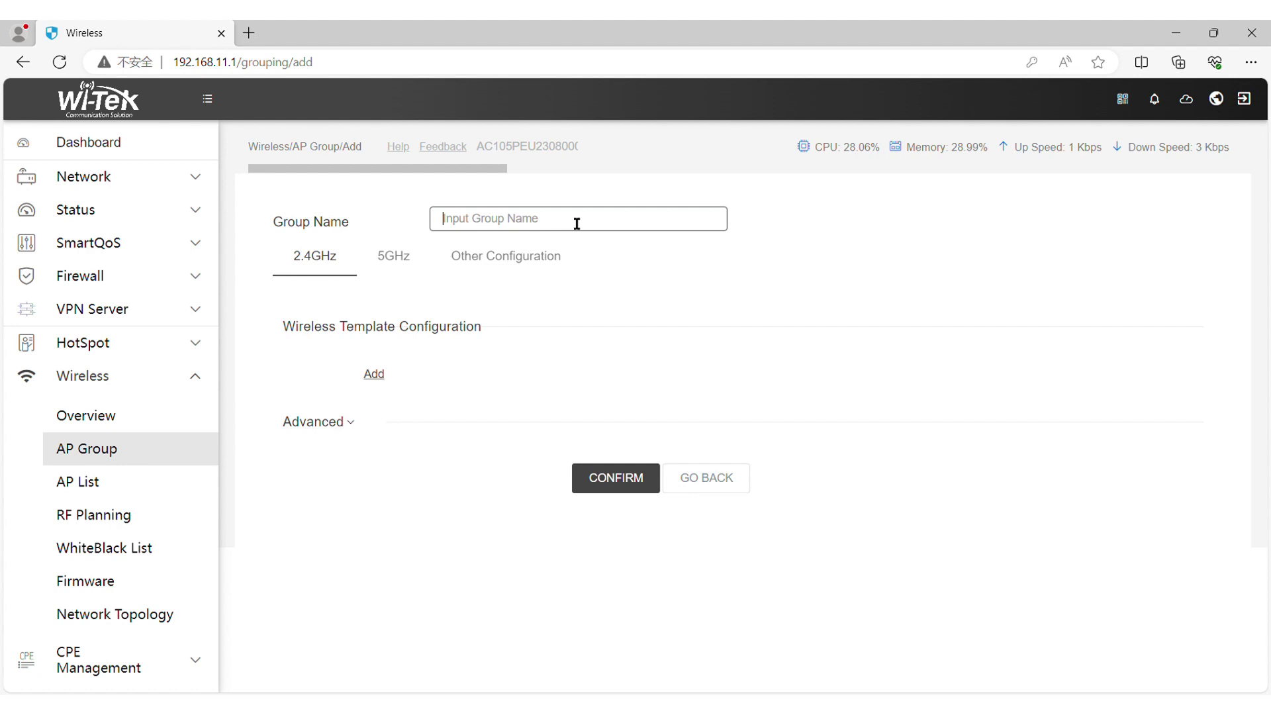
{"action": "type", "text": "portal-test"}
{"action": "left_click", "coordinate": [375, 375]}
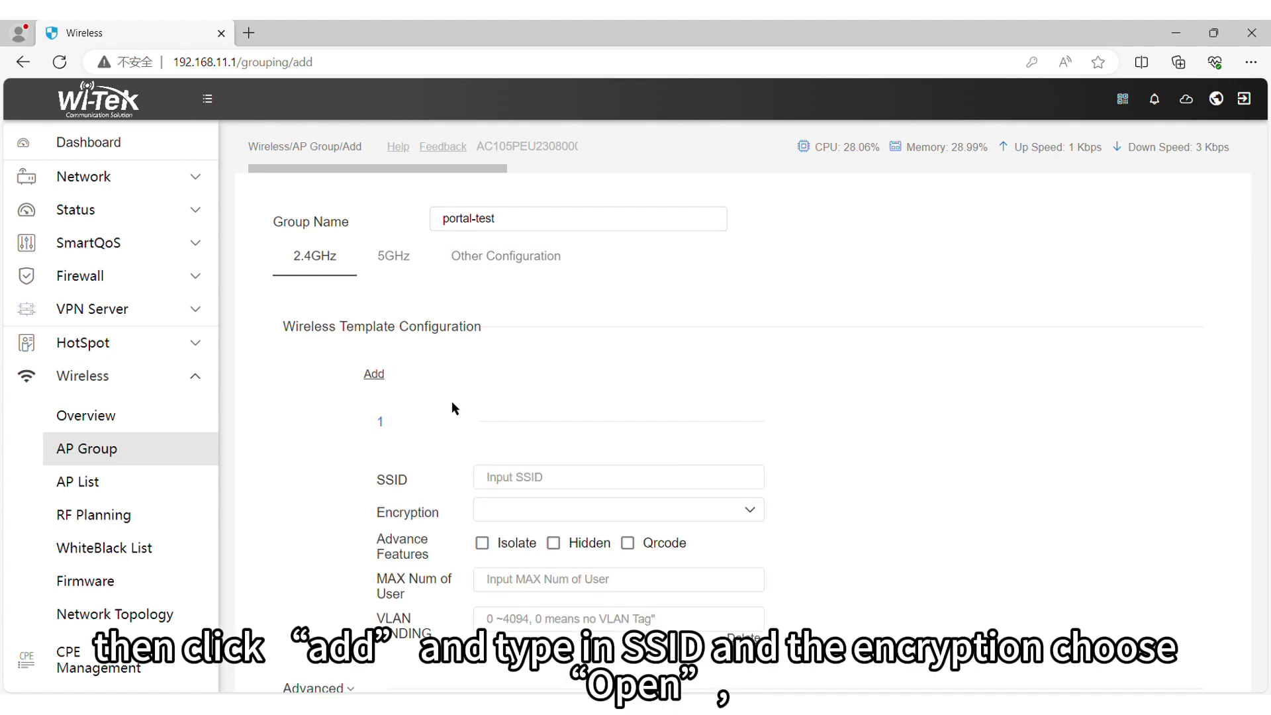
{"action": "left_click", "coordinate": [576, 477]}
{"action": "type", "text": "po"}
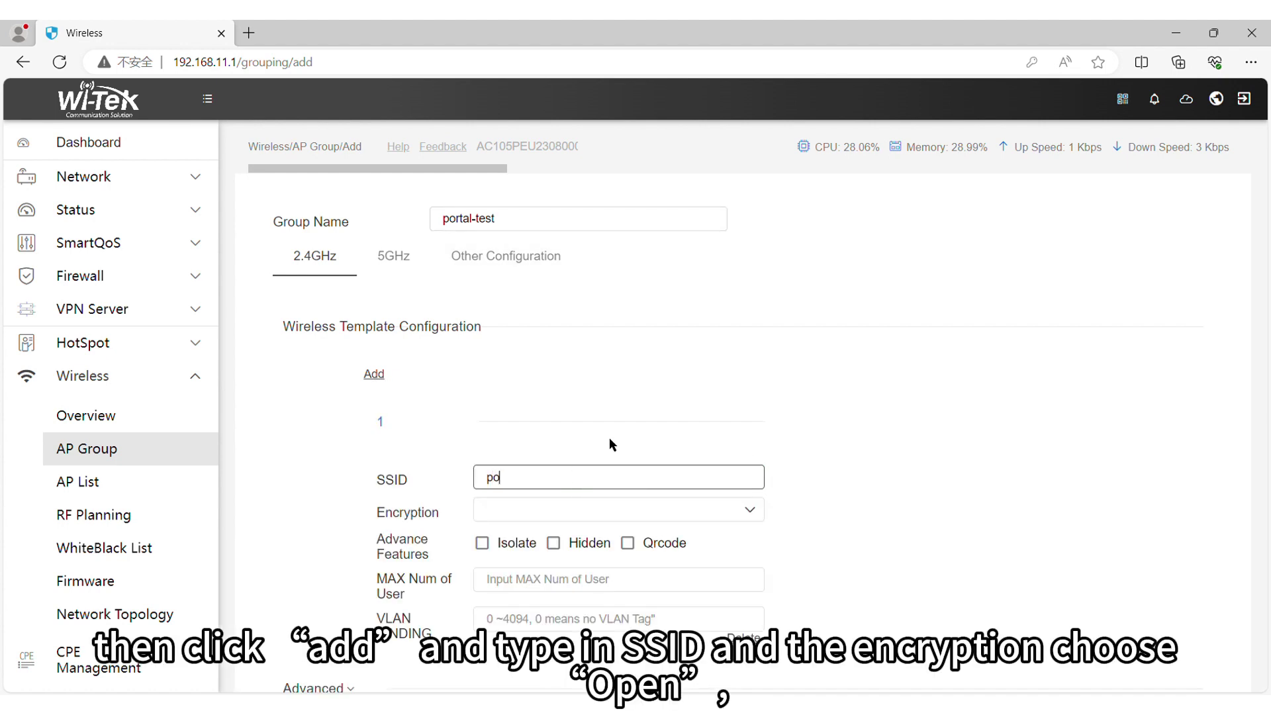
{"action": "type", "text": "rtal-"}
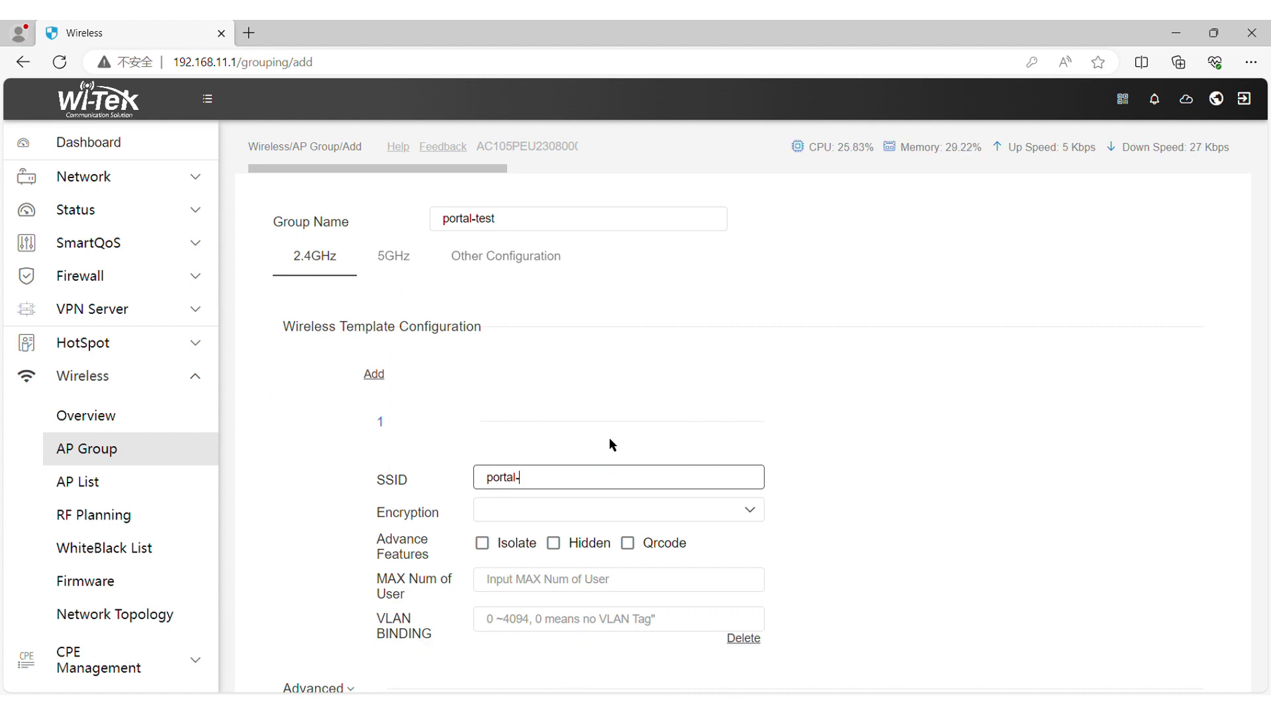
{"action": "type", "text": "test"}
Step: Make the portal-test SSID open, limit it to 32 users, and save the group
{"action": "left_click", "coordinate": [584, 509]}
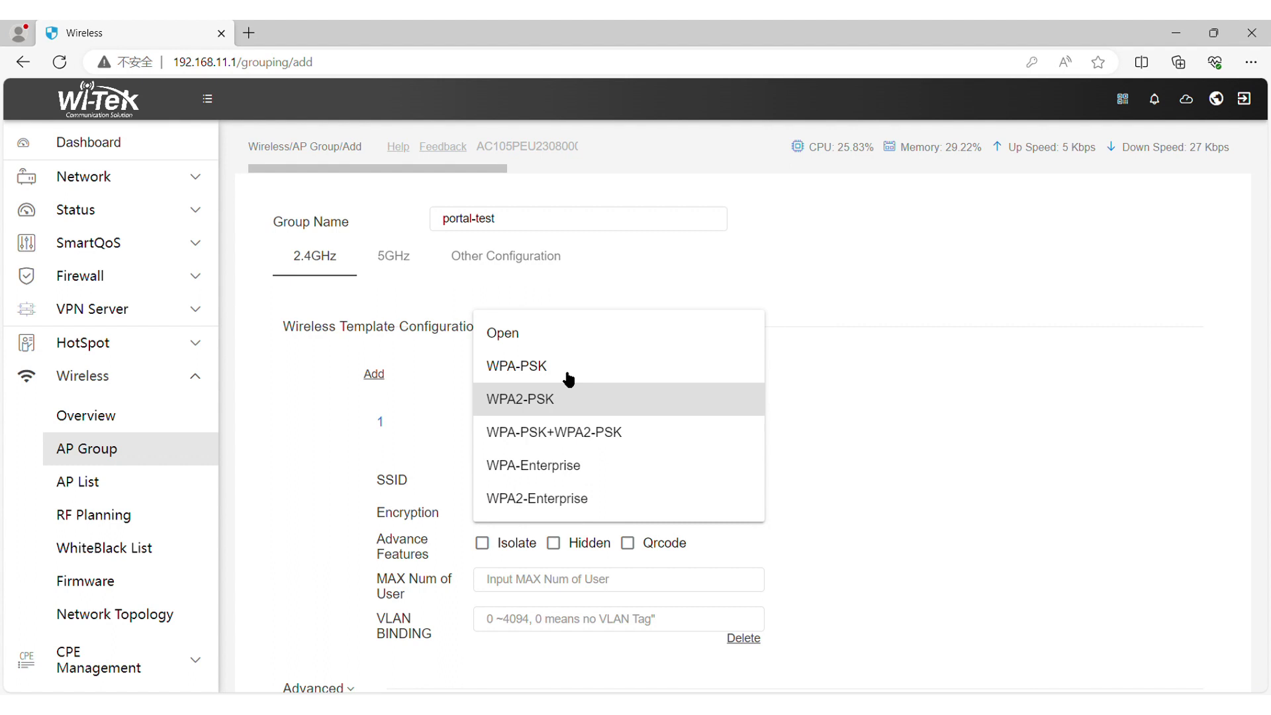
{"action": "left_click", "coordinate": [555, 336]}
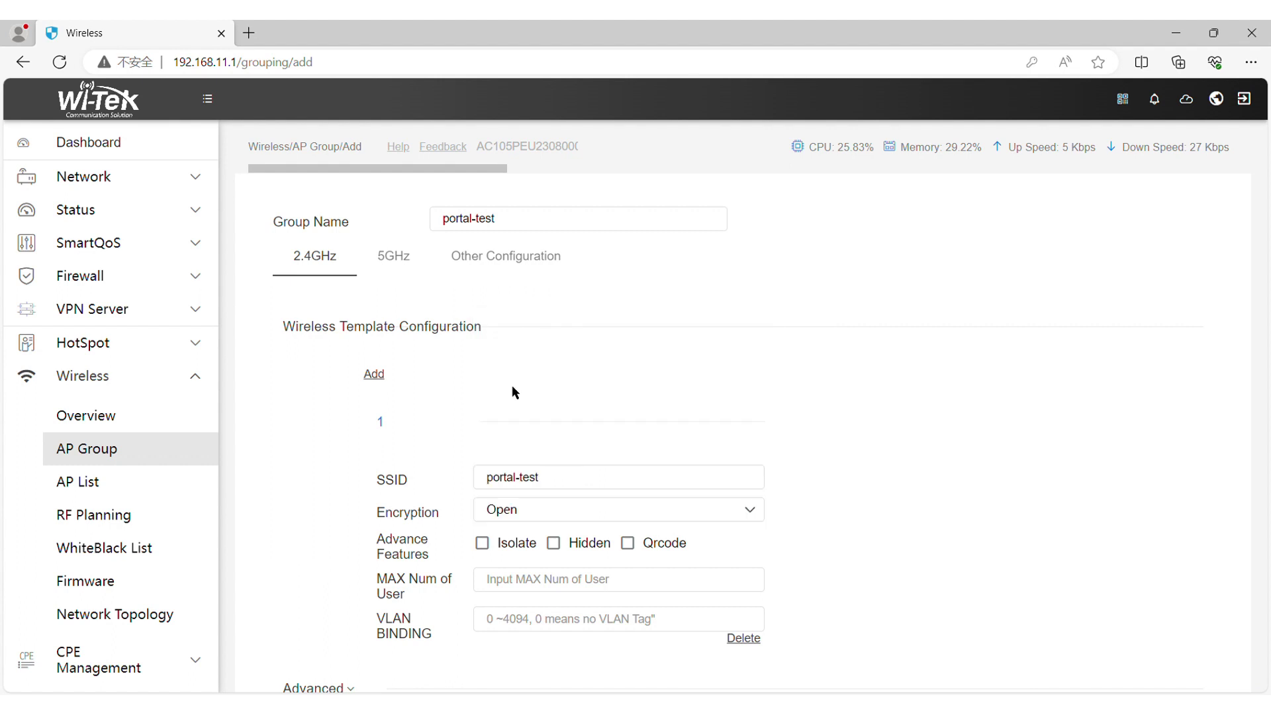
{"action": "left_click", "coordinate": [526, 591]}
{"action": "type", "text": "32"}
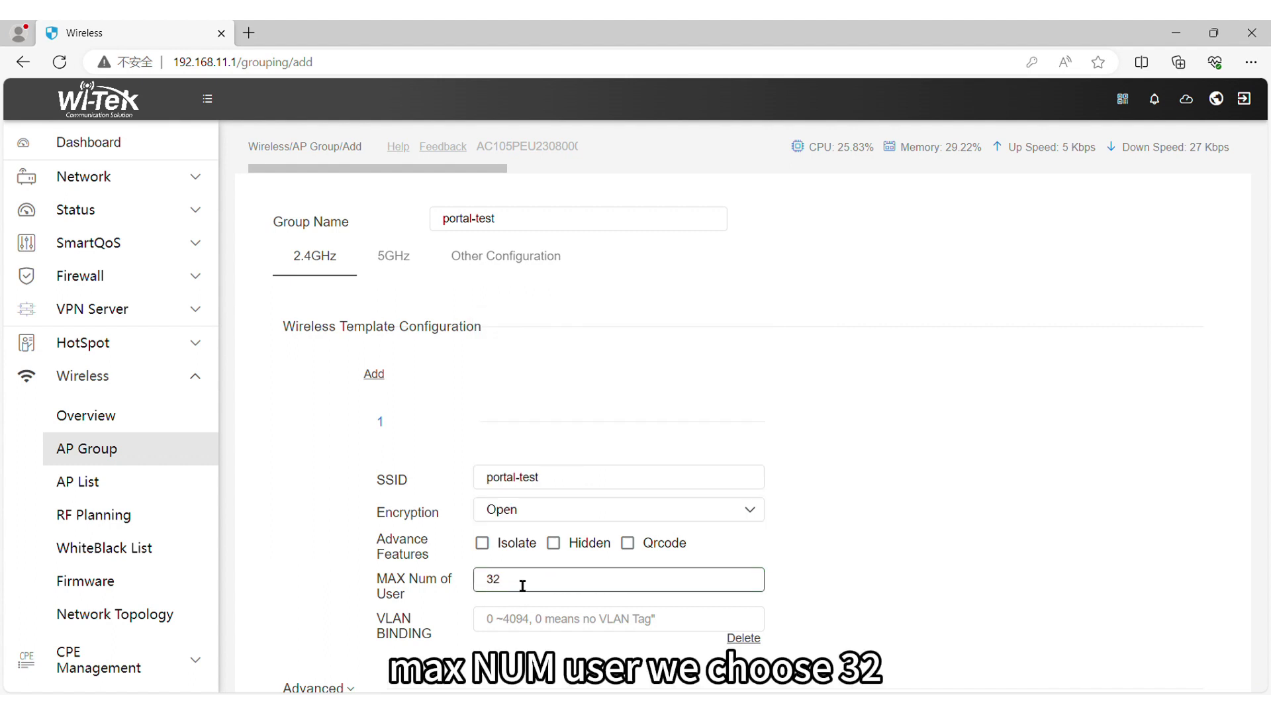
{"action": "scroll", "coordinate": [530, 589], "scroll_direction": "down", "scroll_amount": 1}
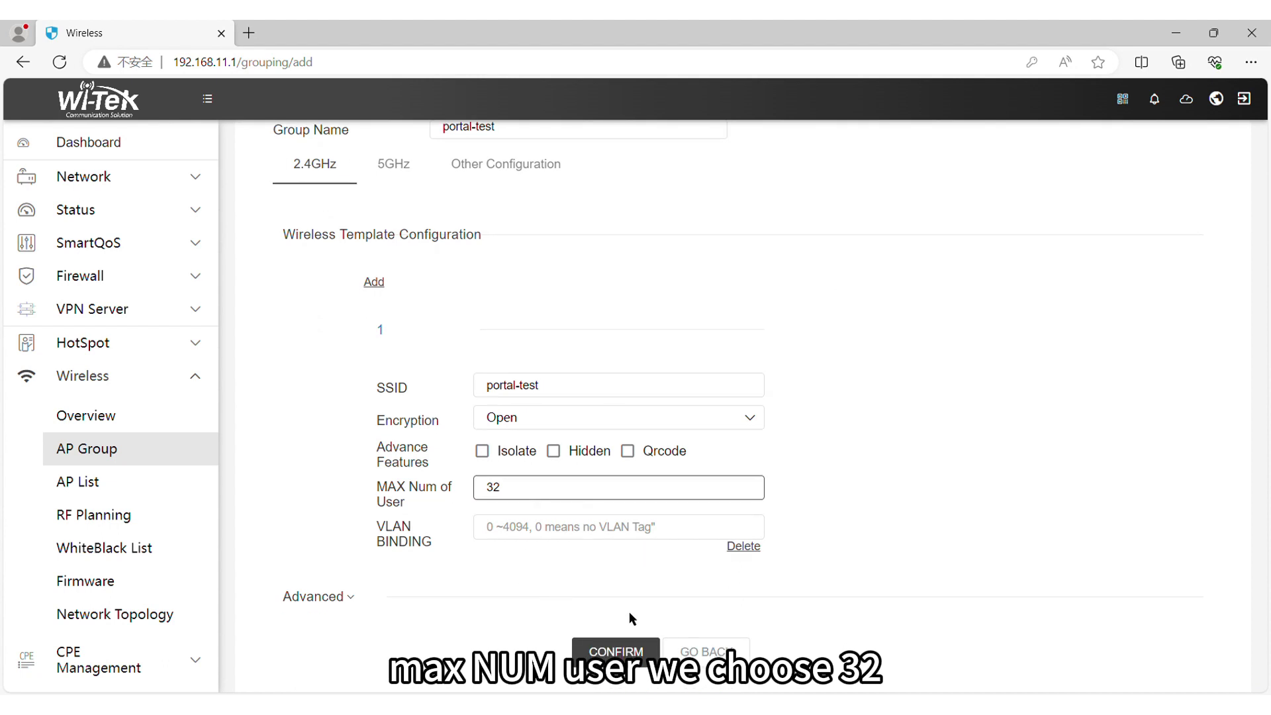
{"action": "left_click", "coordinate": [614, 653]}
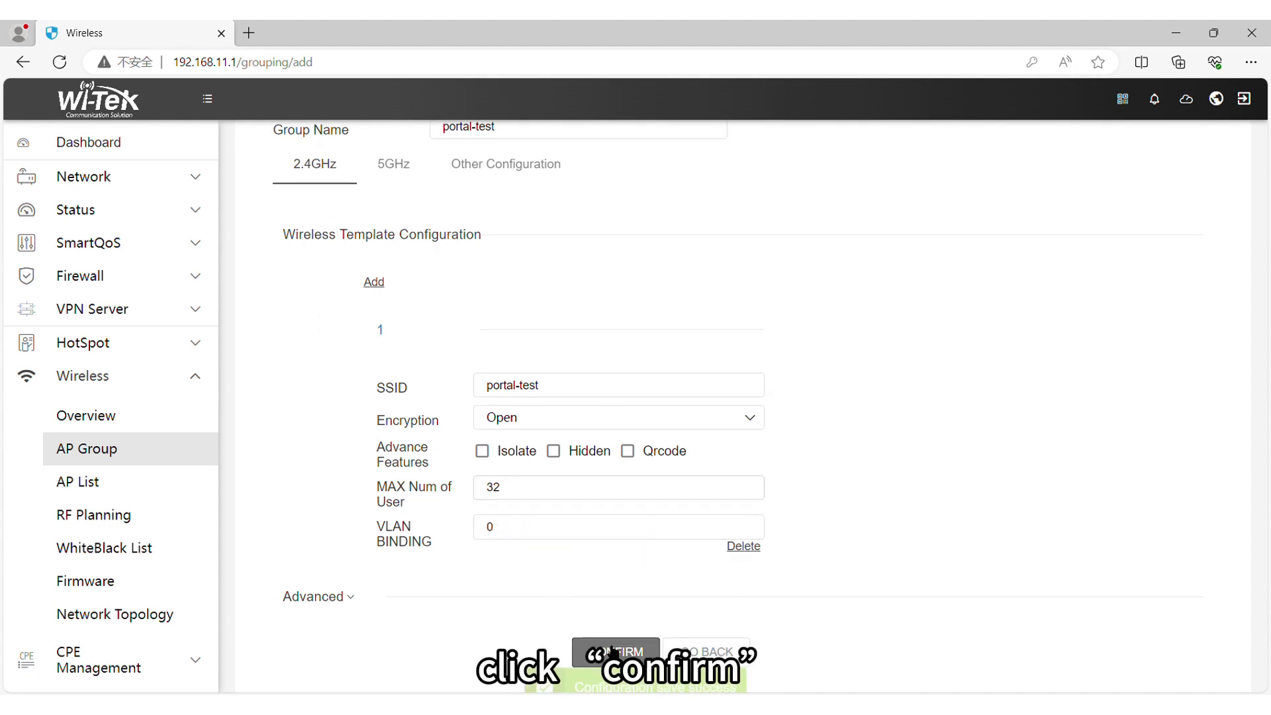
Step: Switch the lan and lan1 Service Zone interfaces to Local Portal authentication and confirm
{"action": "left_click", "coordinate": [121, 344]}
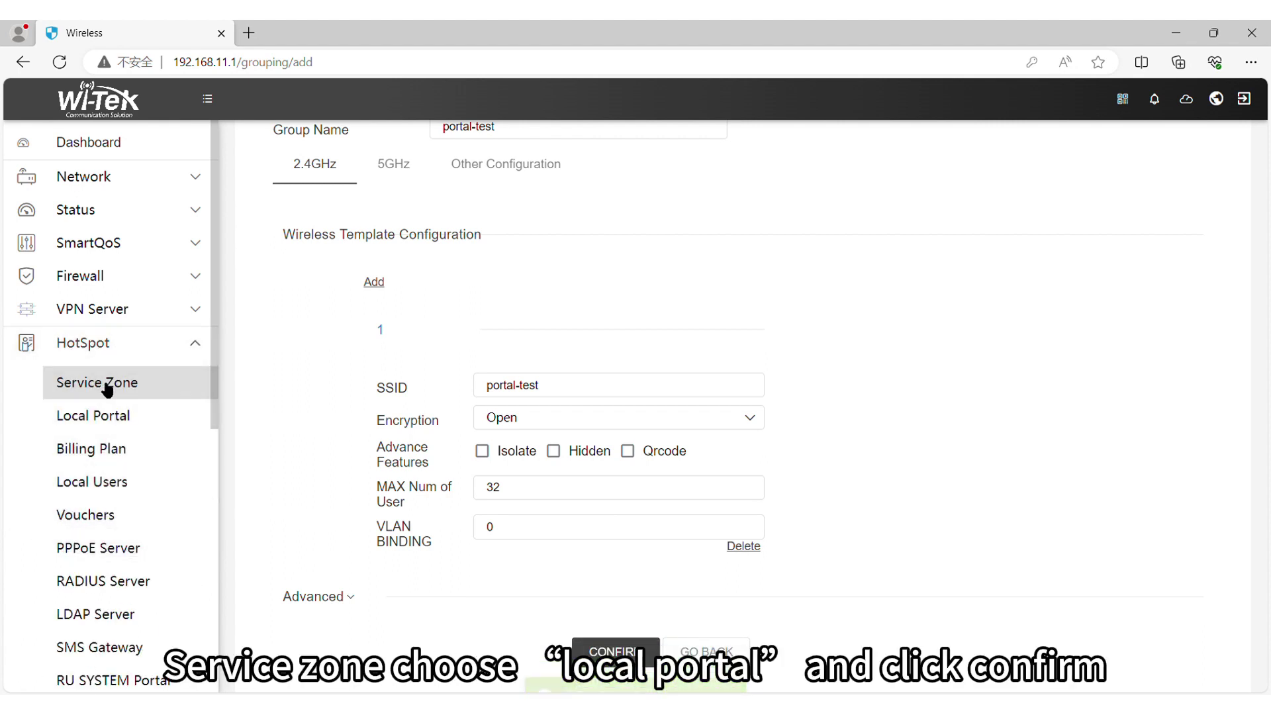
{"action": "left_click", "coordinate": [106, 386]}
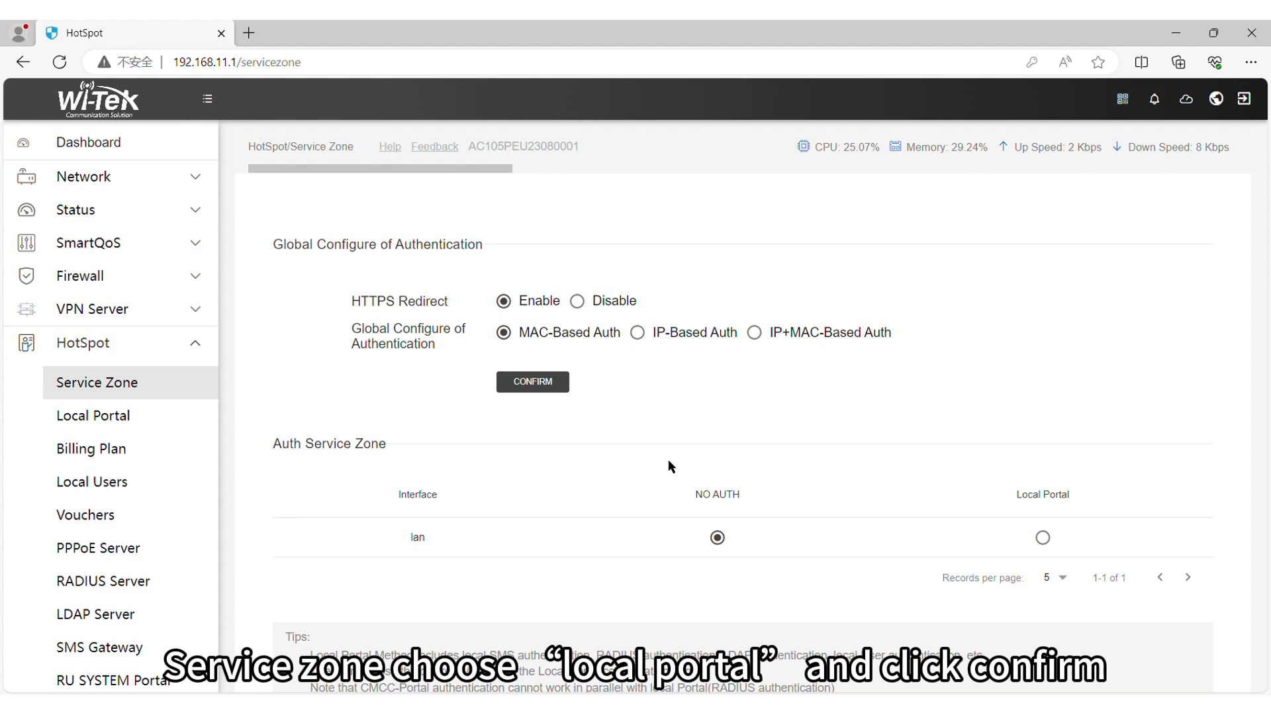
{"action": "left_click", "coordinate": [1053, 540]}
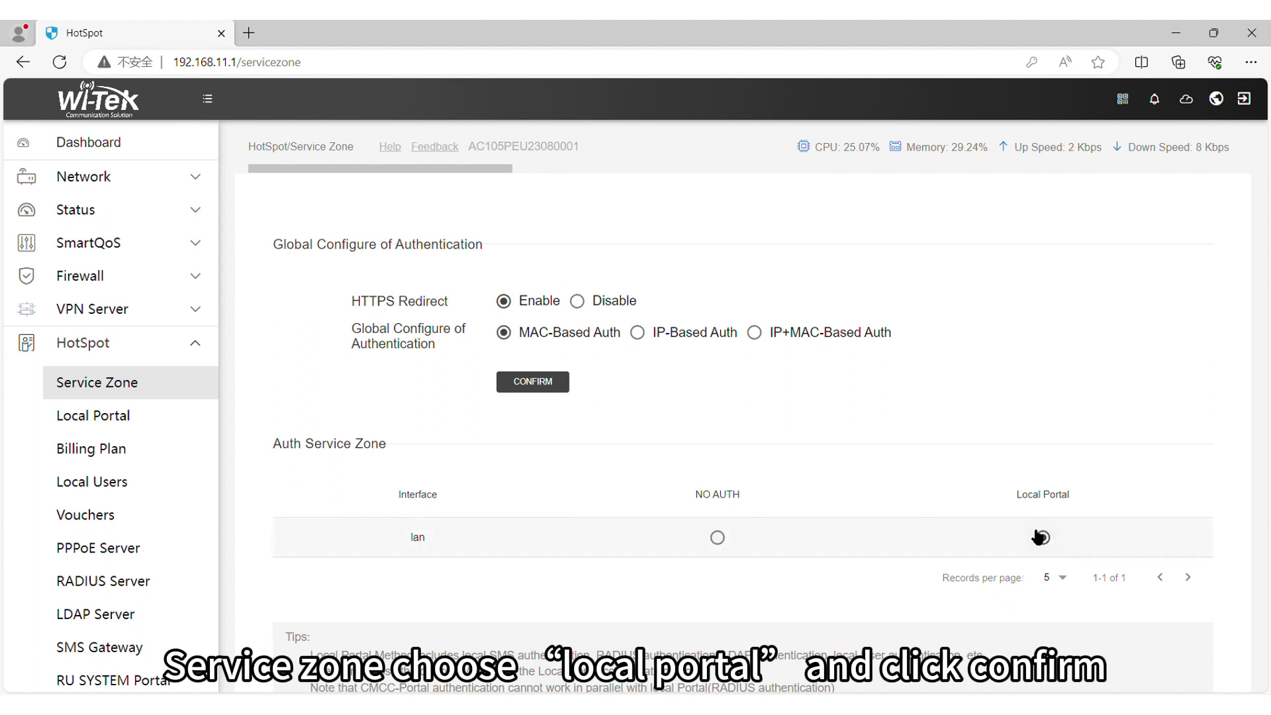
{"action": "left_click", "coordinate": [560, 384]}
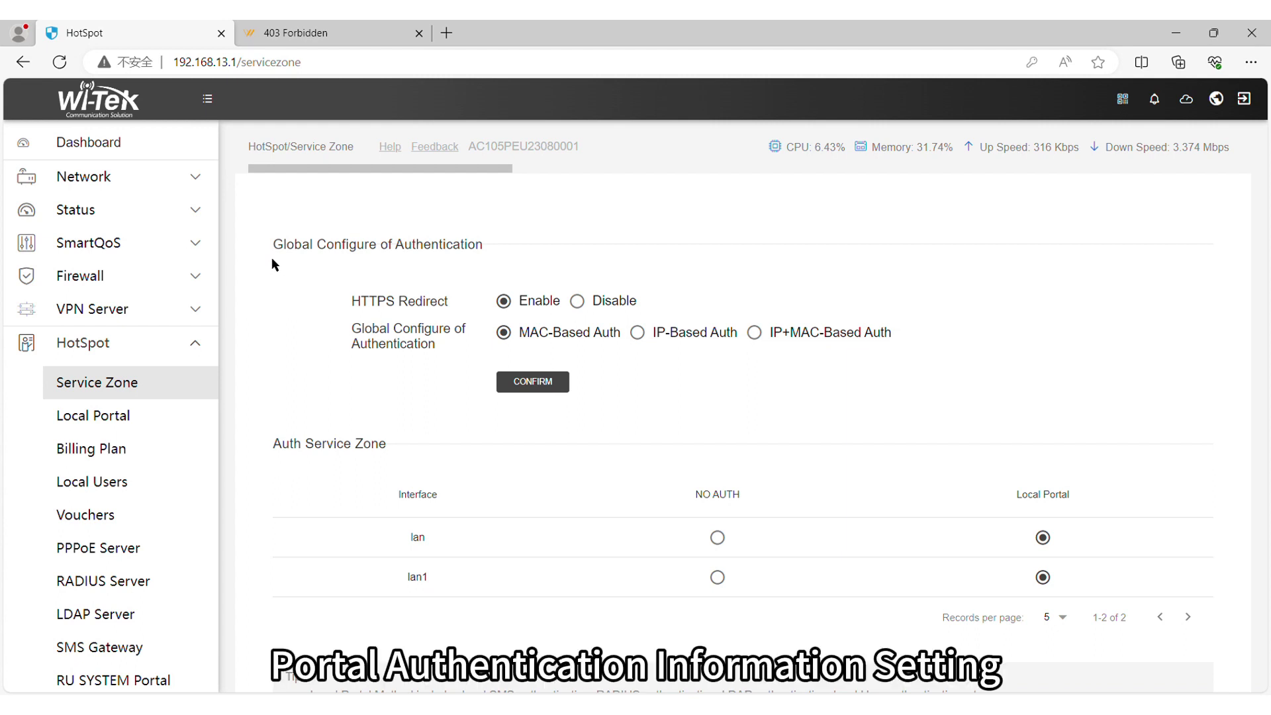
{"action": "left_click", "coordinate": [183, 418]}
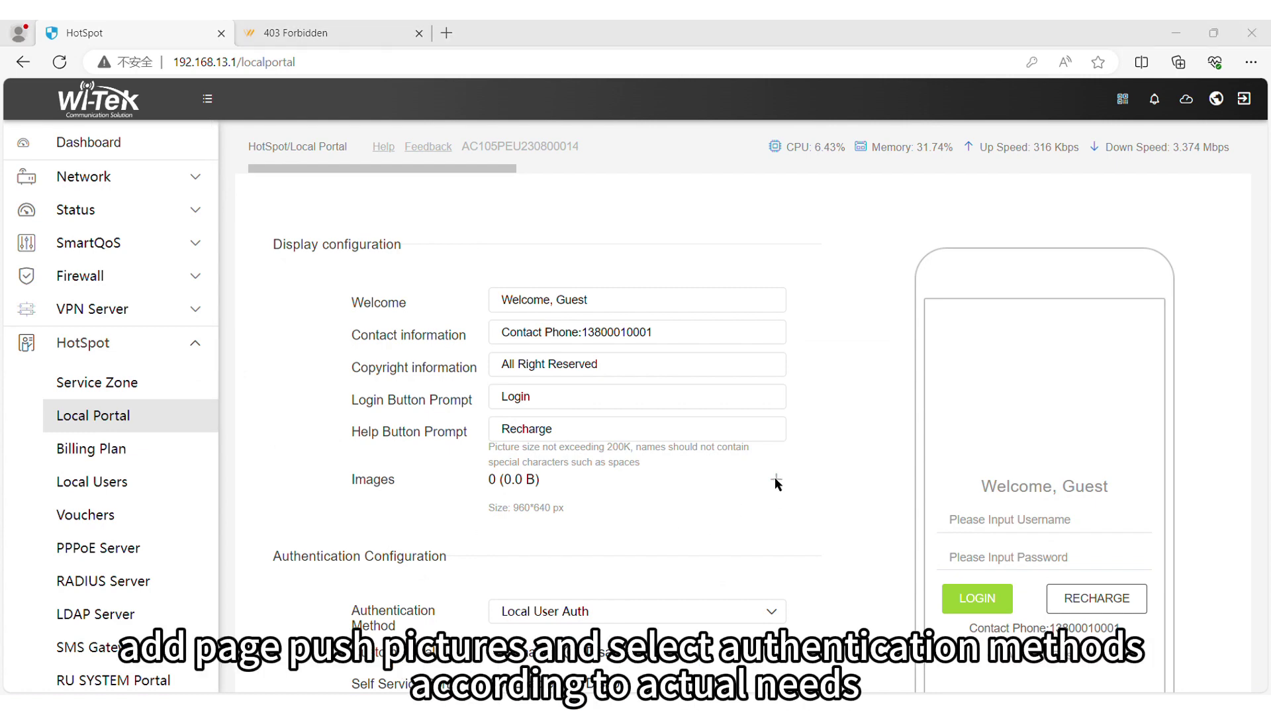
{"action": "key", "text": "Return"}
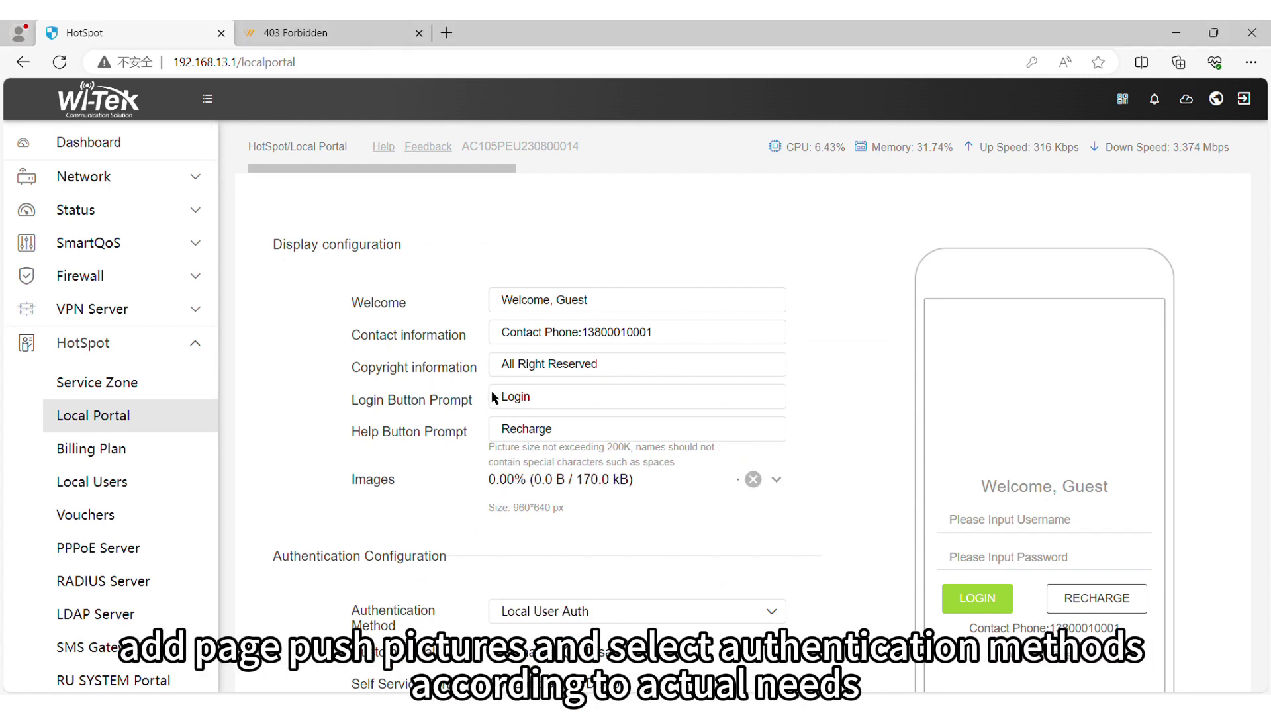
{"action": "scroll", "coordinate": [492, 541], "scroll_direction": "down", "scroll_amount": 4}
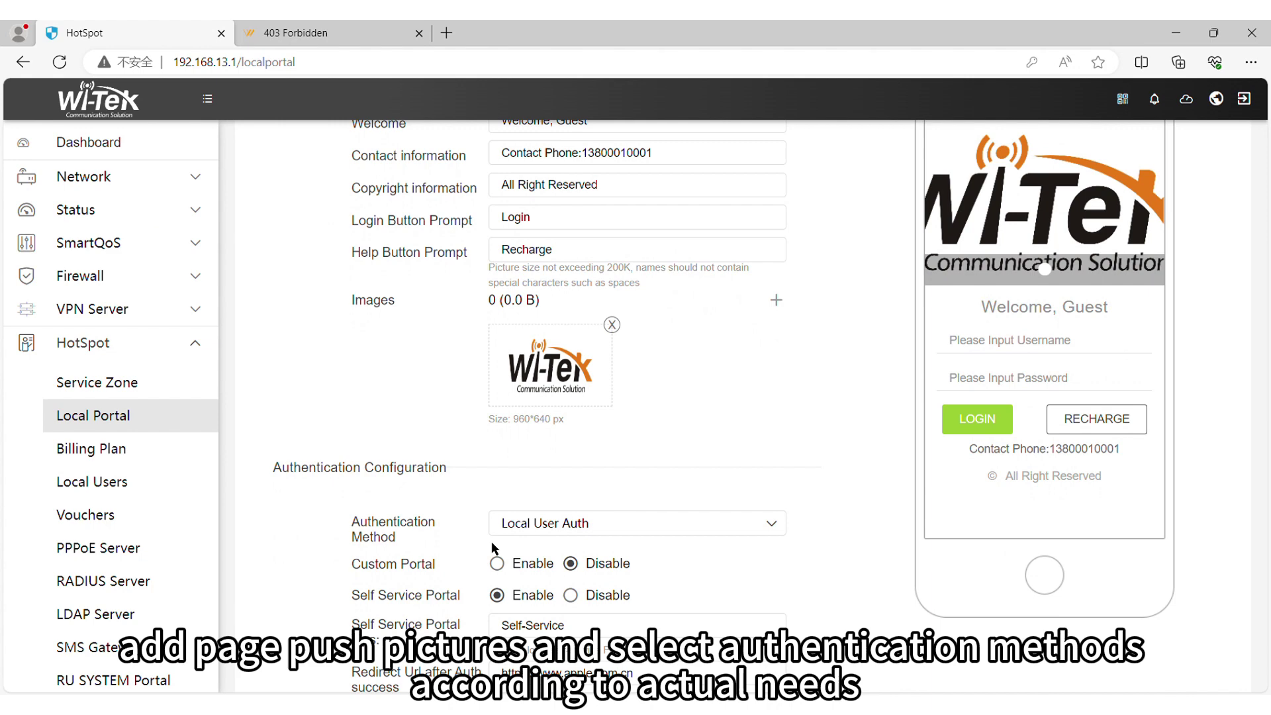
{"action": "left_click", "coordinate": [646, 486]}
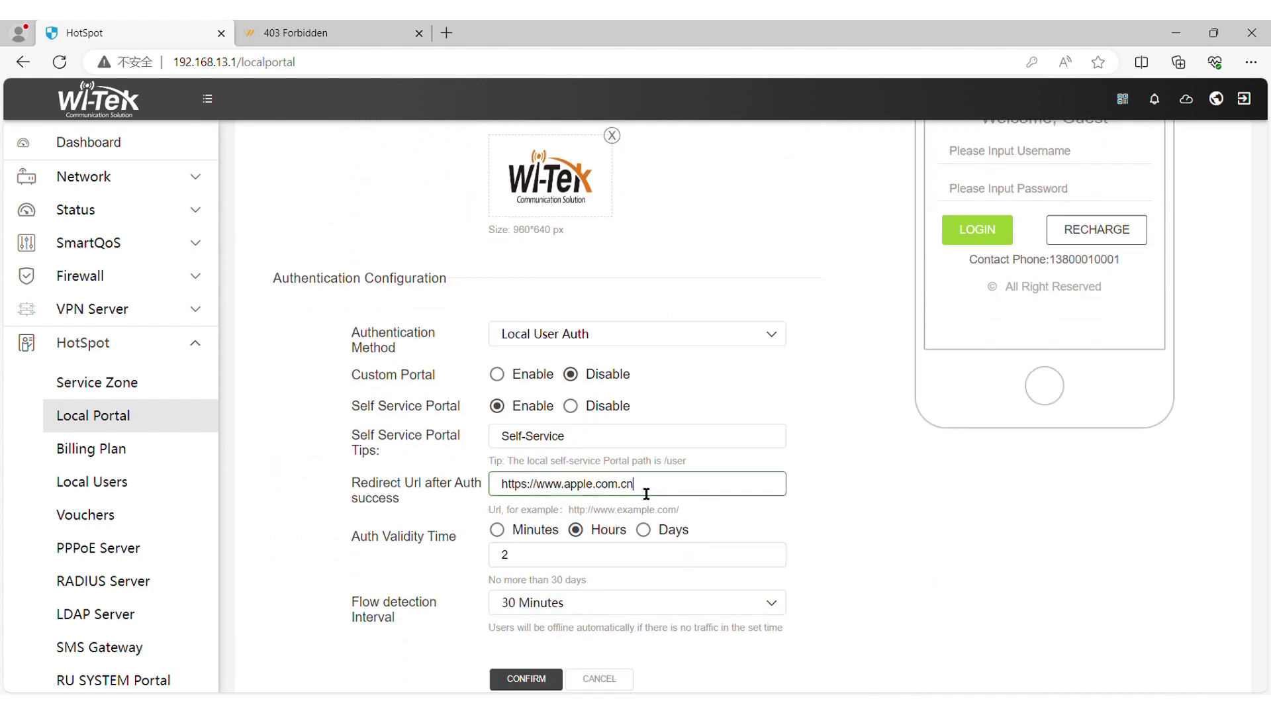
{"action": "key", "text": "BackSpace"}
{"action": "key", "text": "BackSpace"}
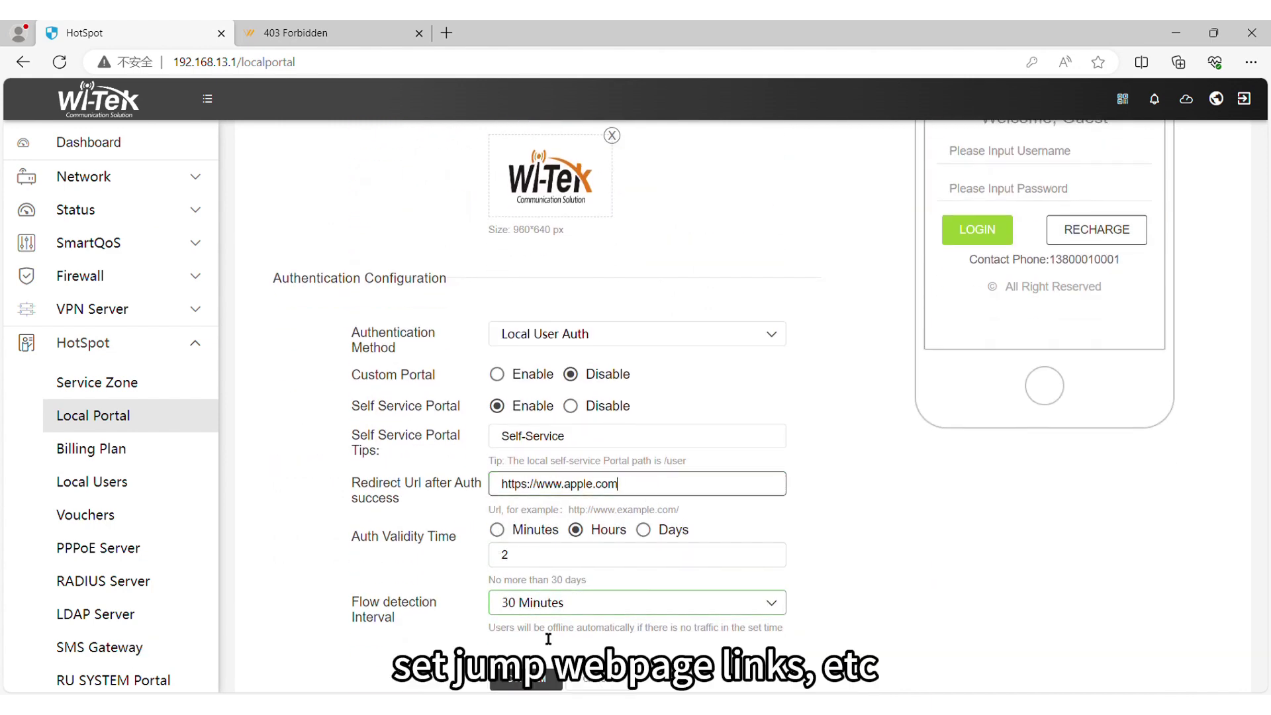
{"action": "scroll", "coordinate": [547, 637], "scroll_direction": "down", "scroll_amount": 1}
{"action": "left_click", "coordinate": [541, 639]}
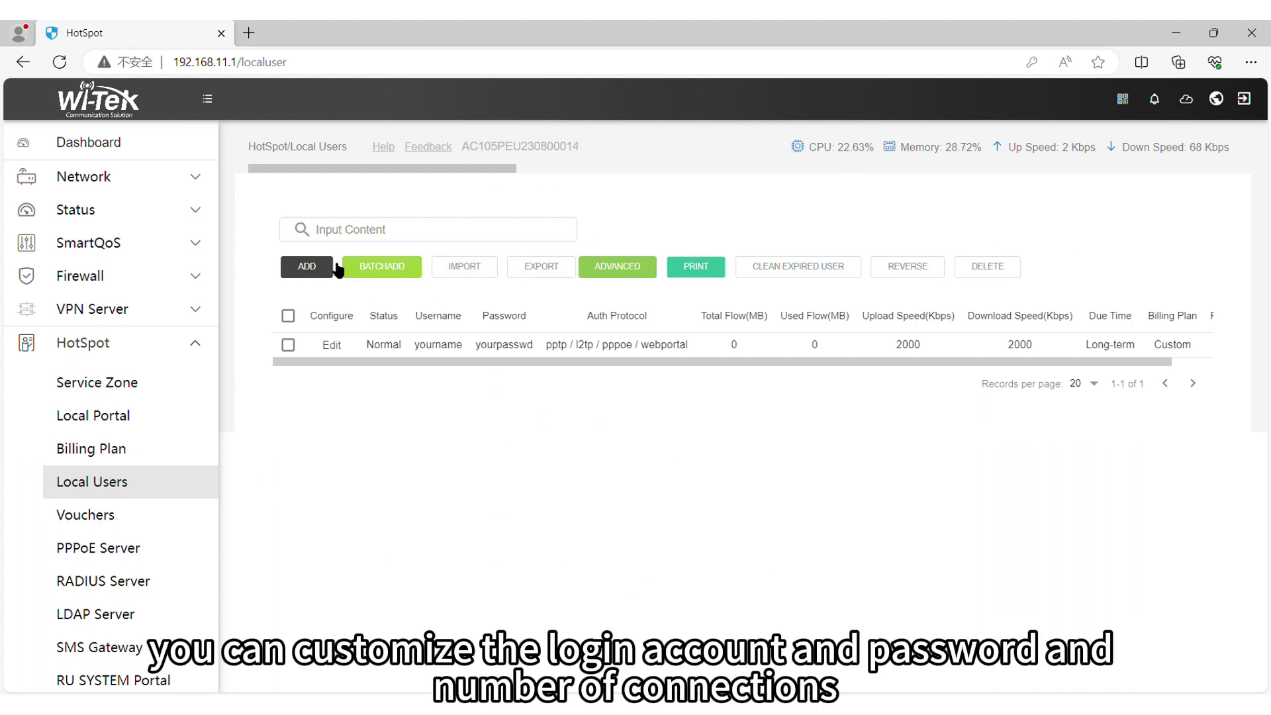
Step: Start a new local user named 'user' and enter its password, shown as plain text
{"action": "left_click", "coordinate": [311, 268]}
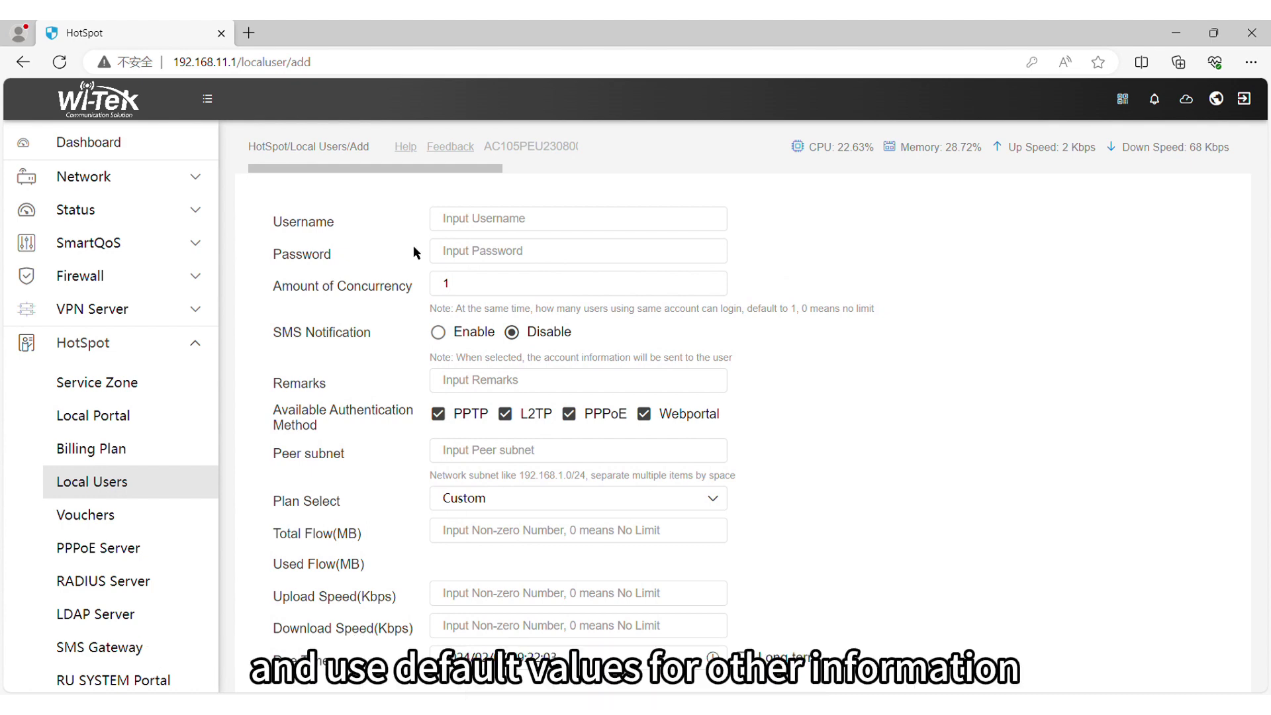
{"action": "left_click", "coordinate": [520, 228]}
{"action": "type", "text": "user"}
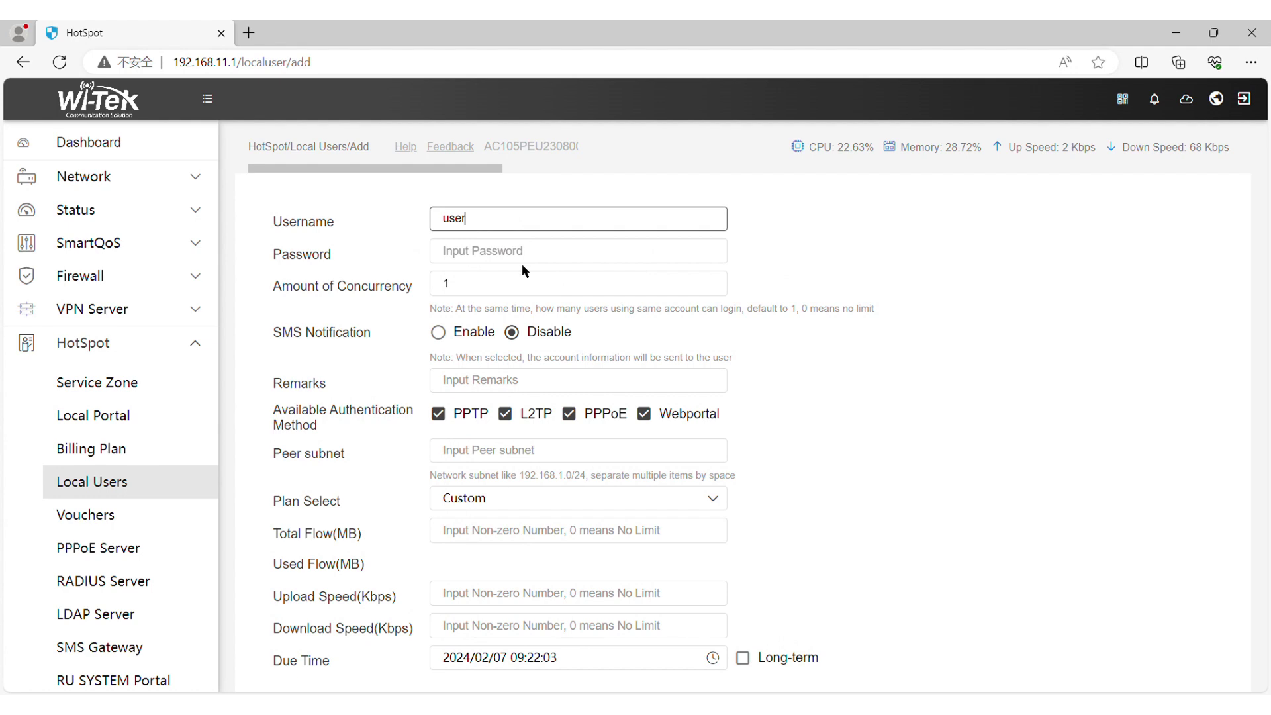
{"action": "left_click", "coordinate": [528, 257]}
{"action": "type", "text": "18888888"}
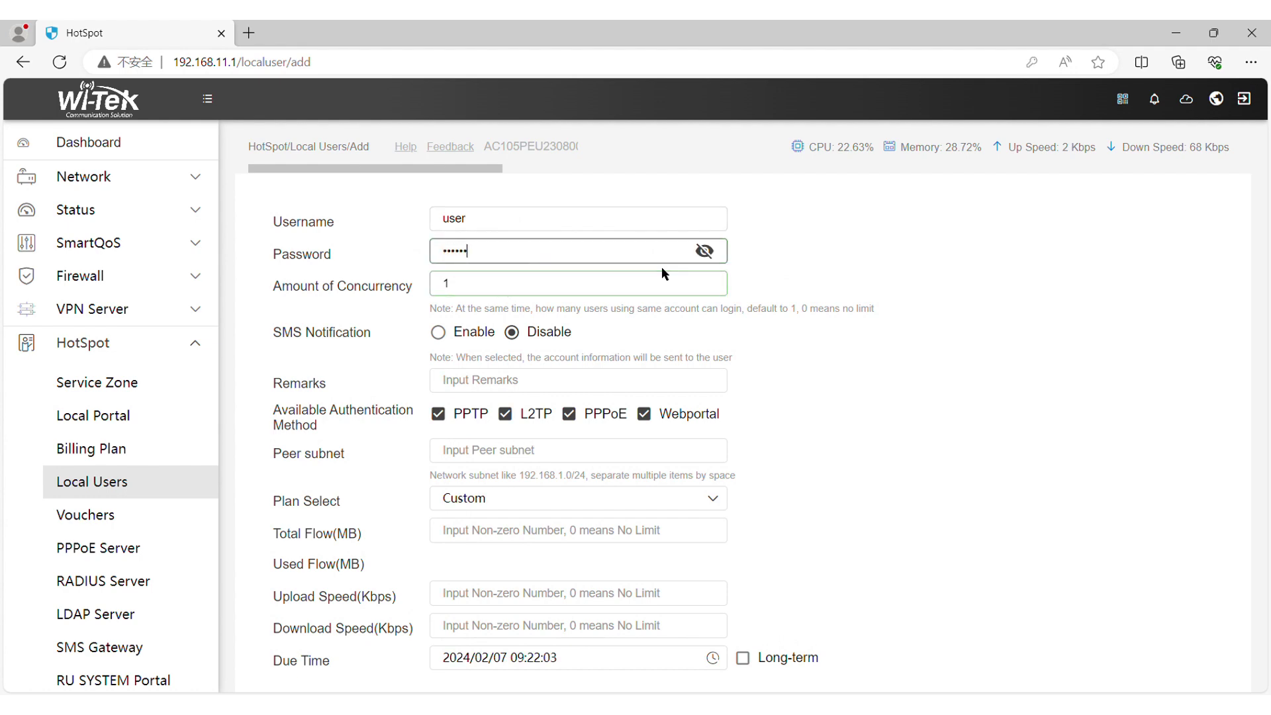
{"action": "left_click", "coordinate": [705, 252]}
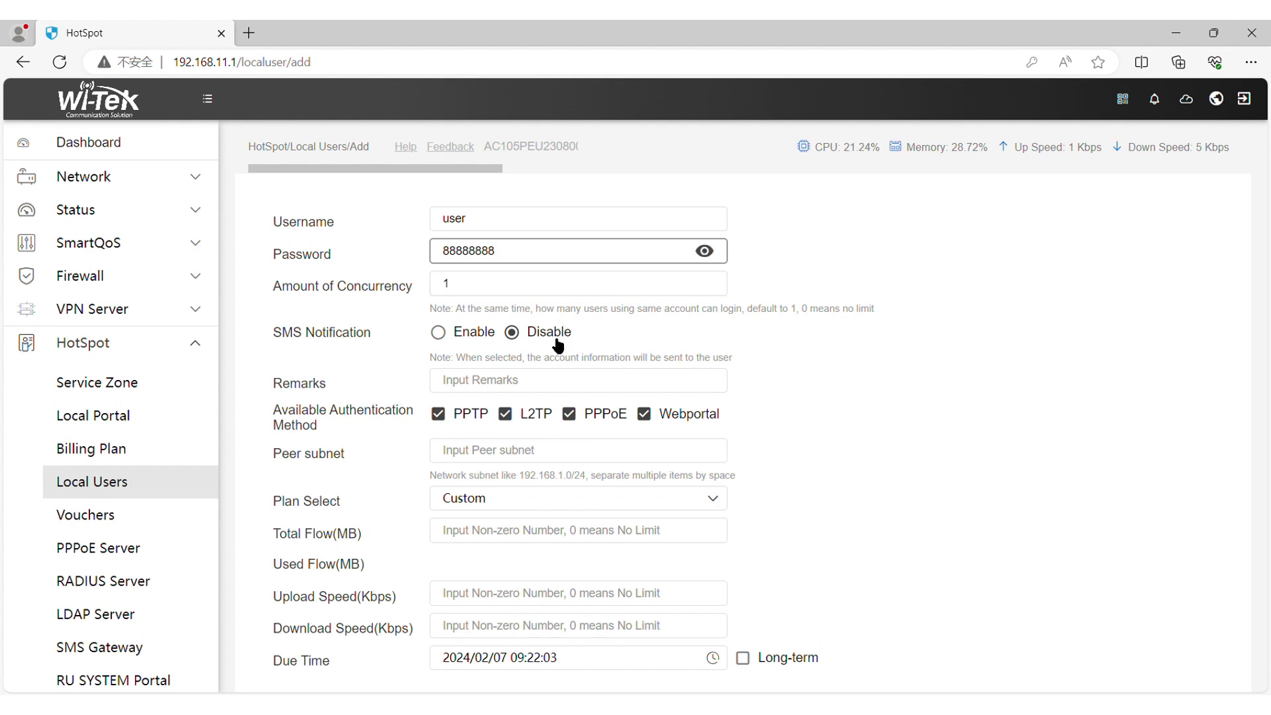
Step: Assign the user the Default plan, save it, and open the AP List
{"action": "left_click", "coordinate": [488, 501]}
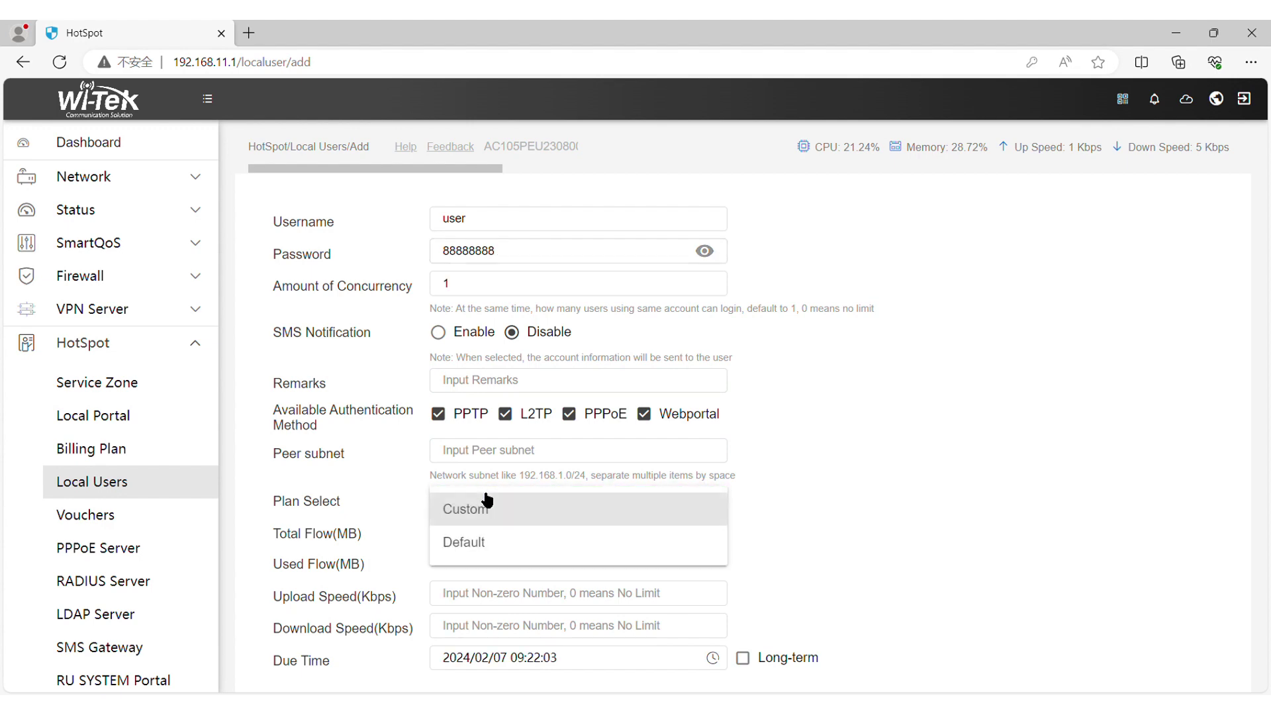
{"action": "left_click", "coordinate": [490, 534]}
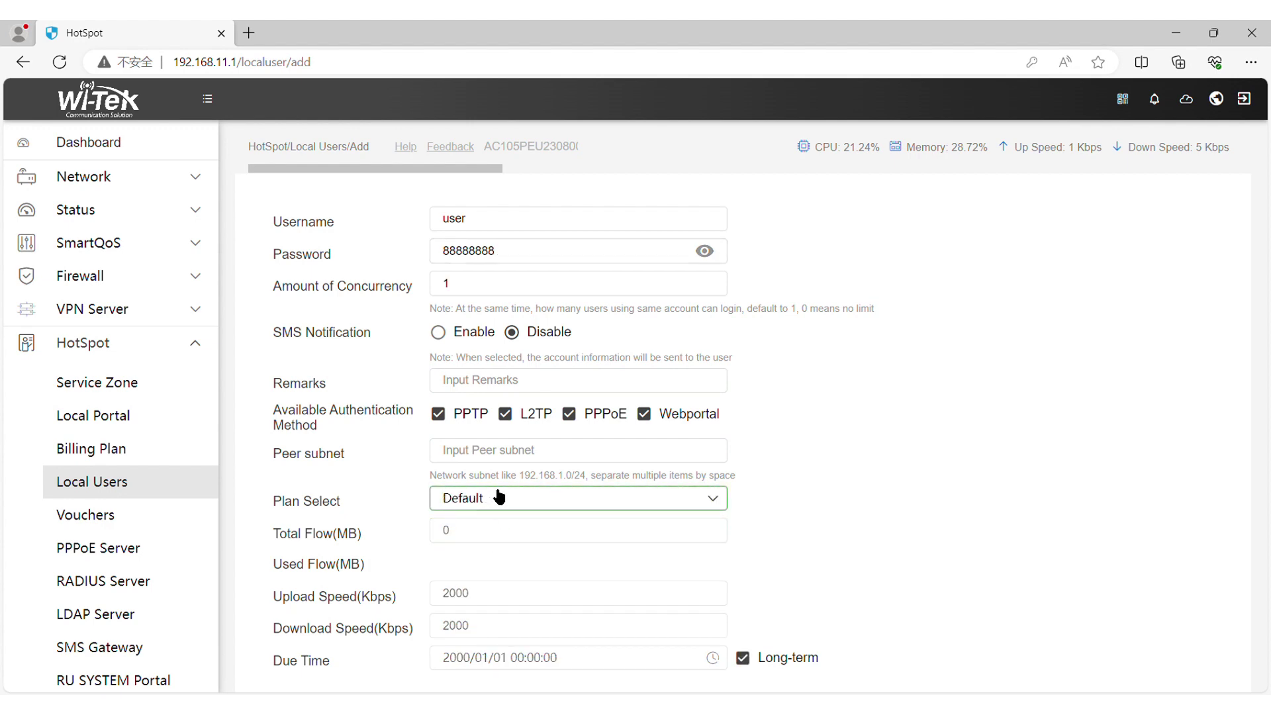
{"action": "scroll", "coordinate": [500, 496], "scroll_direction": "down", "scroll_amount": 1}
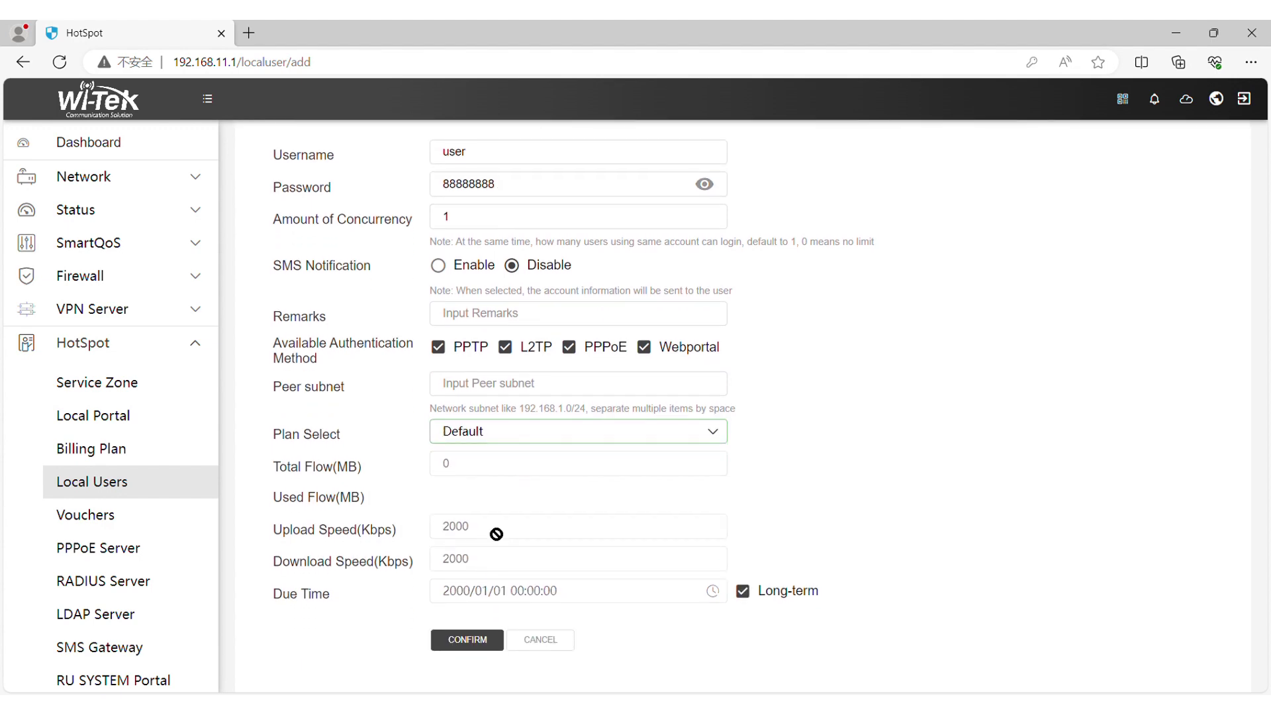
{"action": "left_click", "coordinate": [468, 637]}
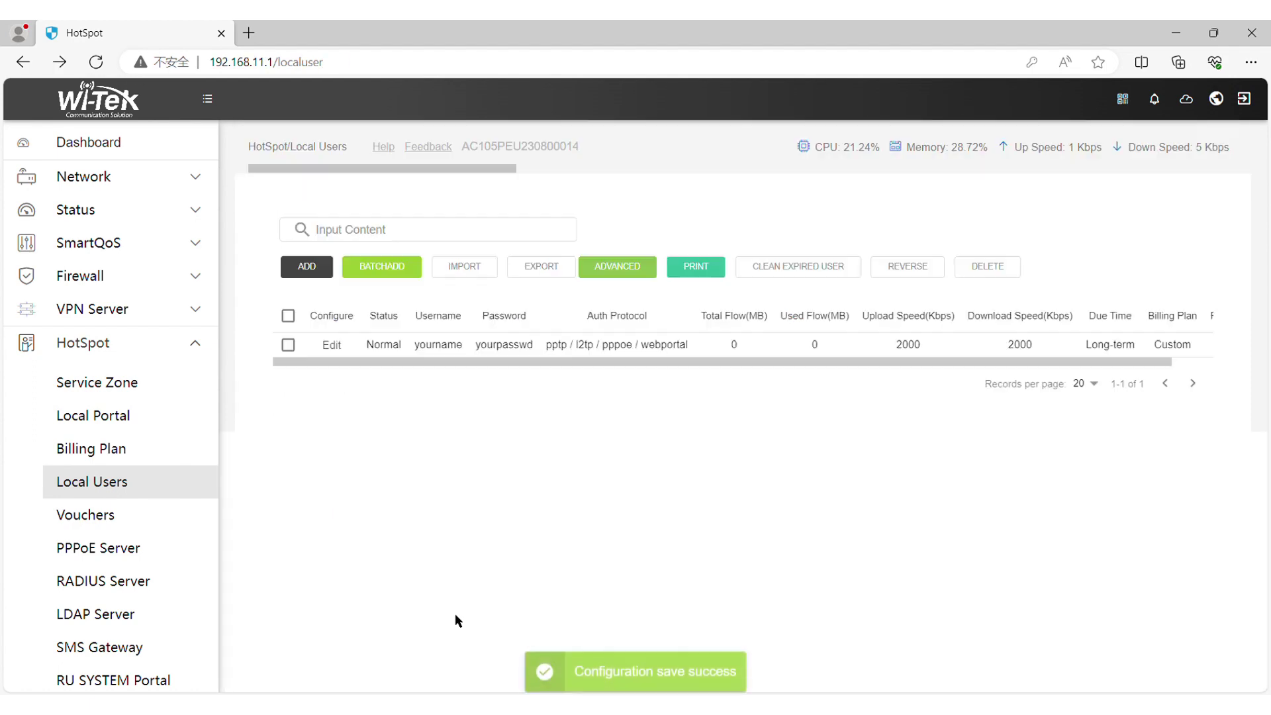
{"action": "left_click", "coordinate": [118, 378]}
{"action": "left_click", "coordinate": [106, 483]}
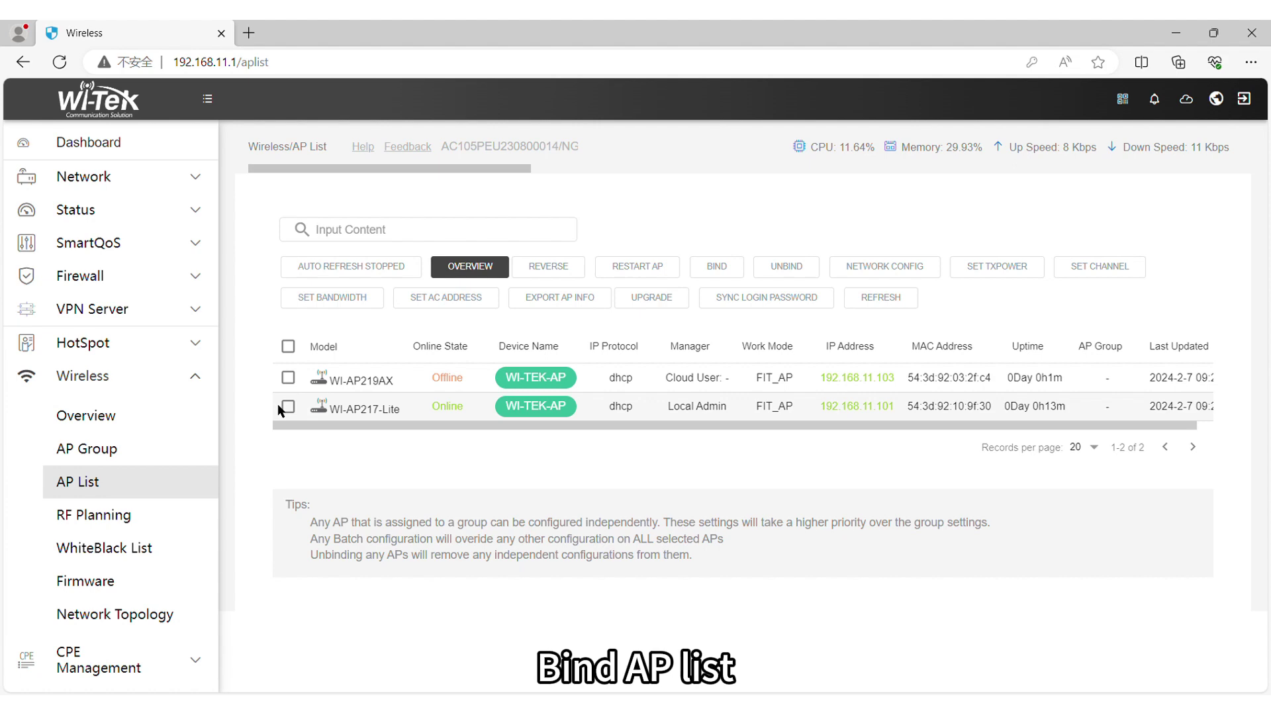
Step: Bind the WI-AP217-Lite access point to the portal-test AP group
{"action": "left_click", "coordinate": [290, 407]}
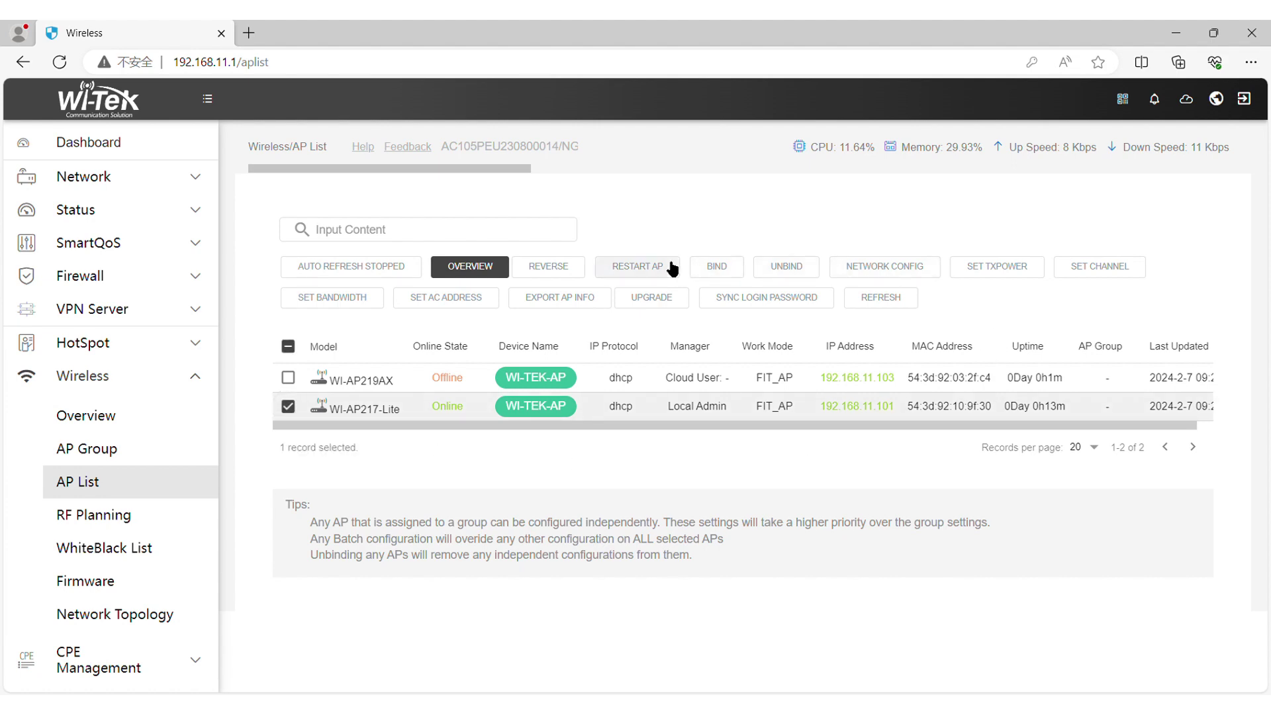
{"action": "left_click", "coordinate": [718, 267]}
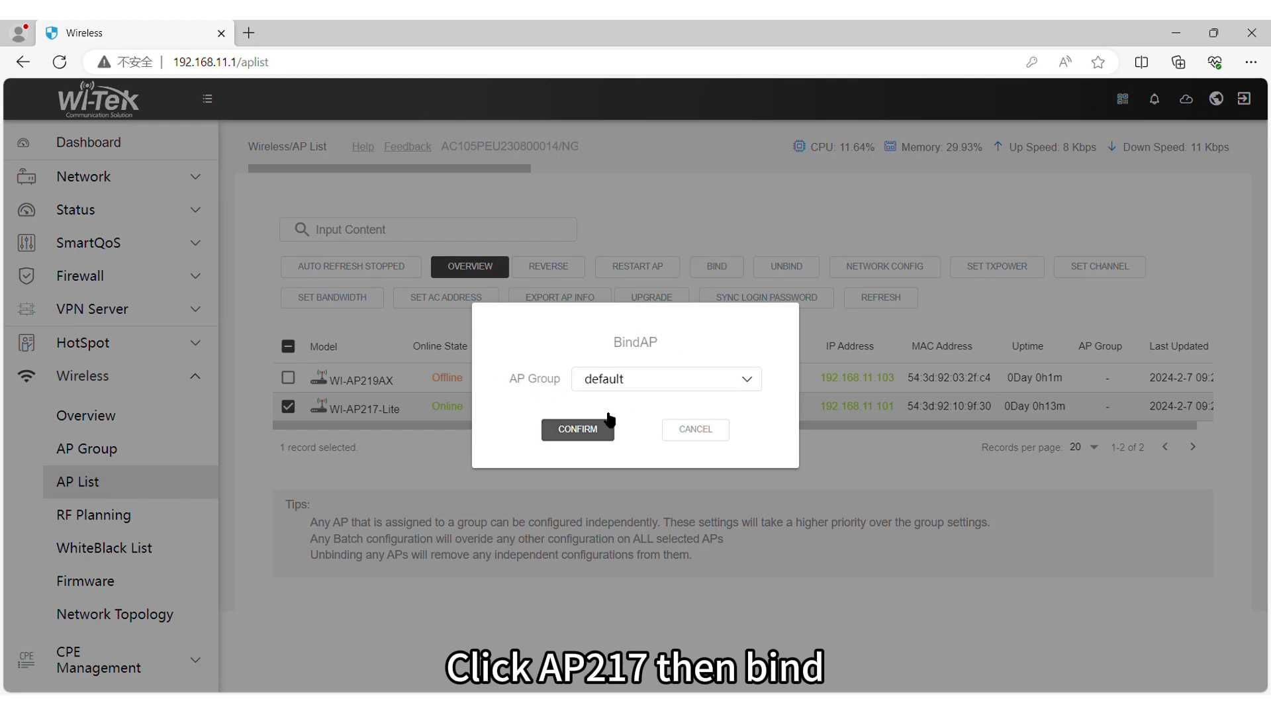
{"action": "left_click", "coordinate": [625, 384]}
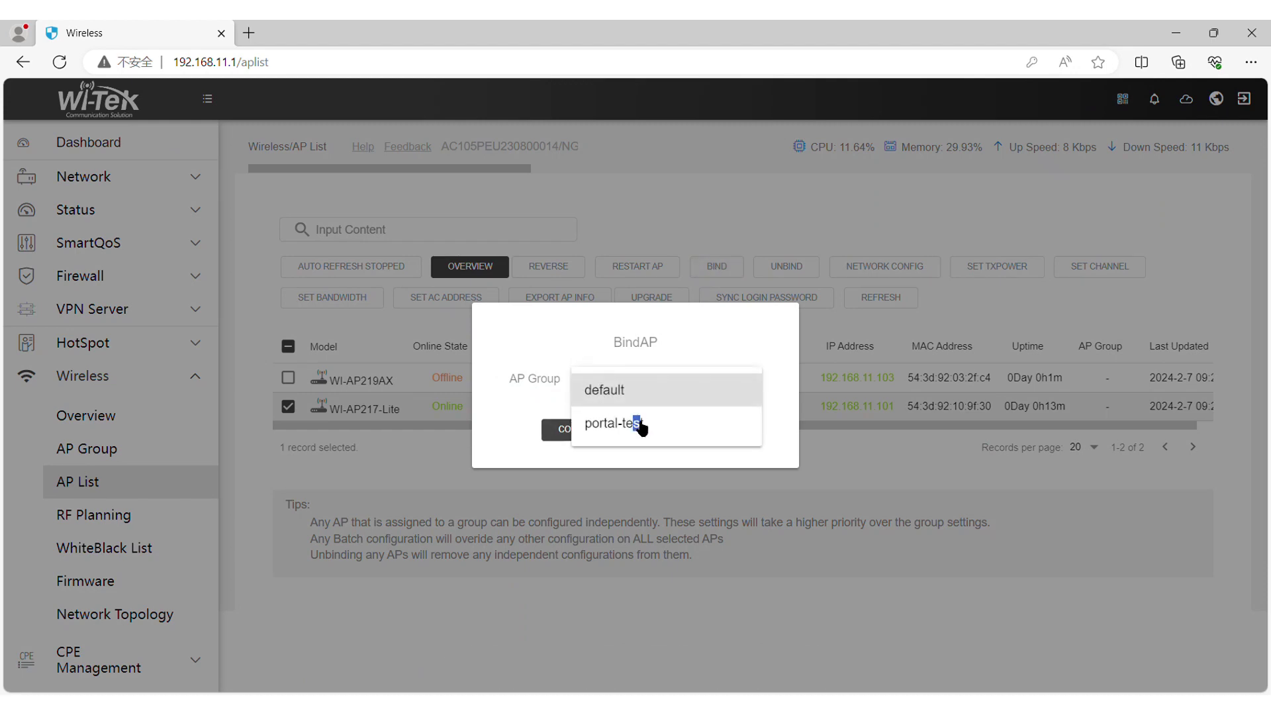
{"action": "left_click", "coordinate": [639, 426]}
{"action": "left_click", "coordinate": [589, 435]}
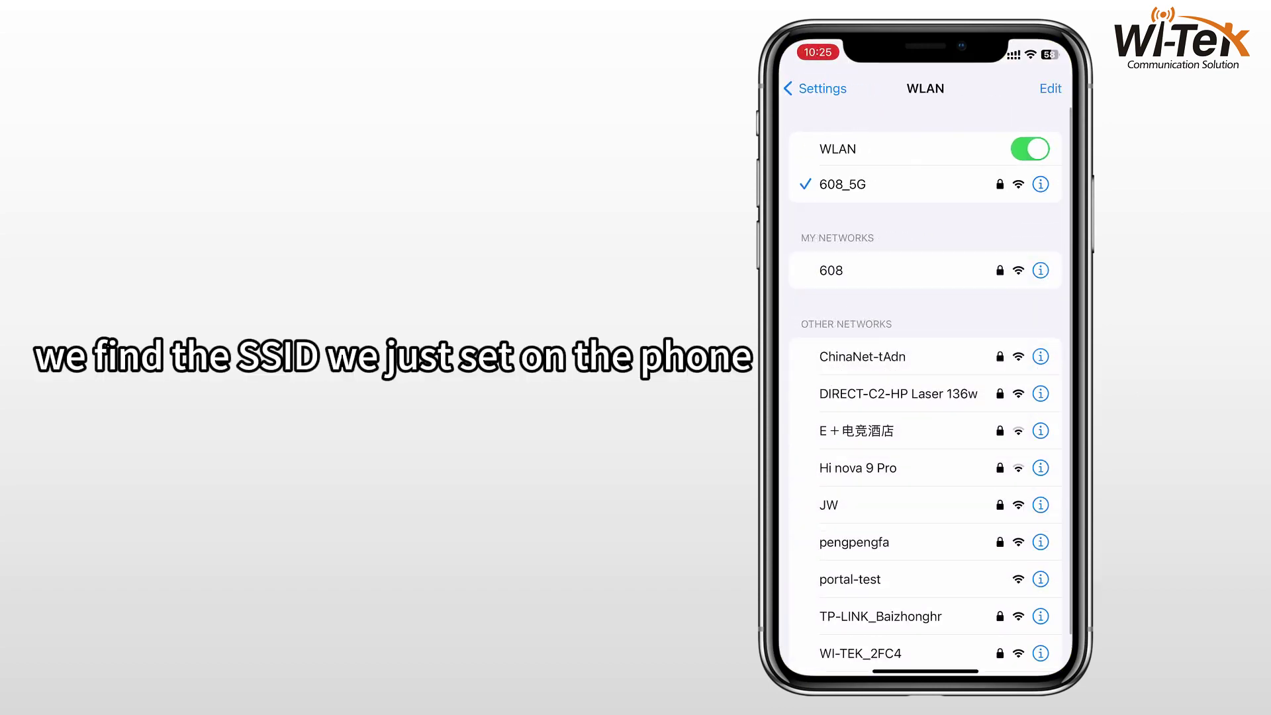
Step: On the phone, join portal-test and sign in on the portal page with the local user's credentials
{"action": "scroll", "coordinate": [931, 370], "scroll_direction": "down", "scroll_amount": 2}
{"action": "scroll", "coordinate": [926, 390], "scroll_direction": "down", "scroll_amount": 3}
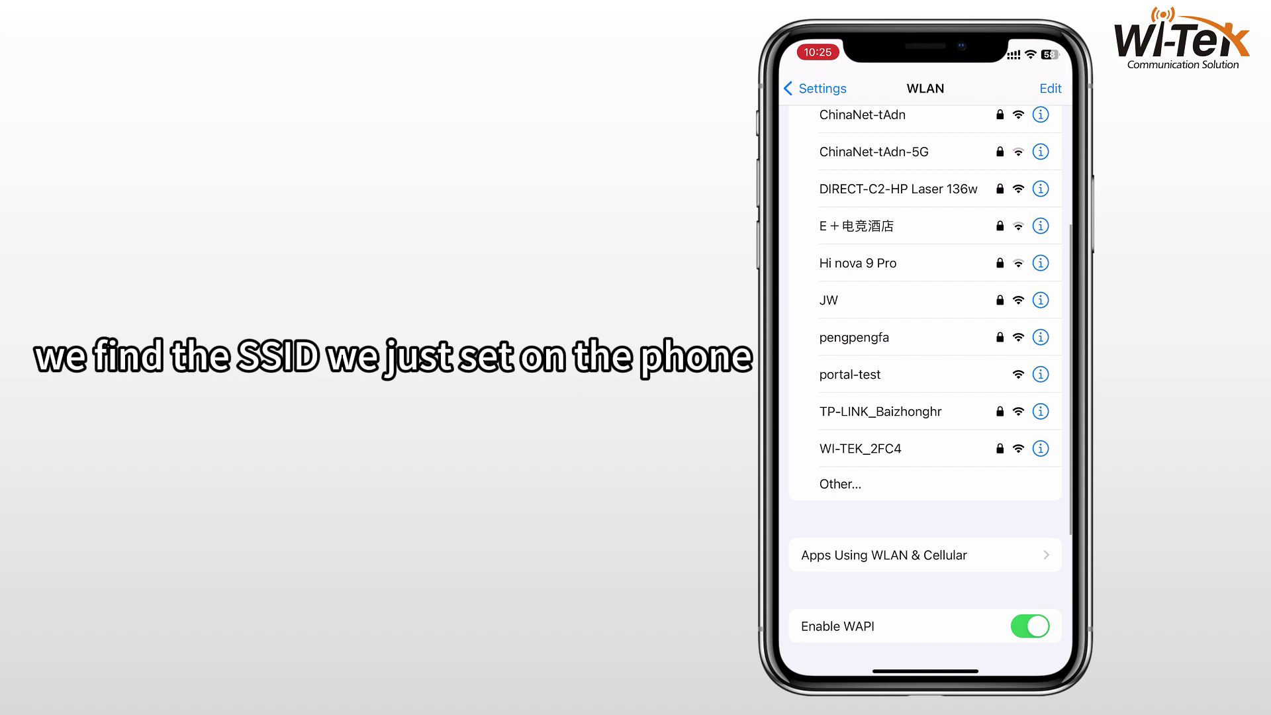
{"action": "left_click", "coordinate": [850, 418]}
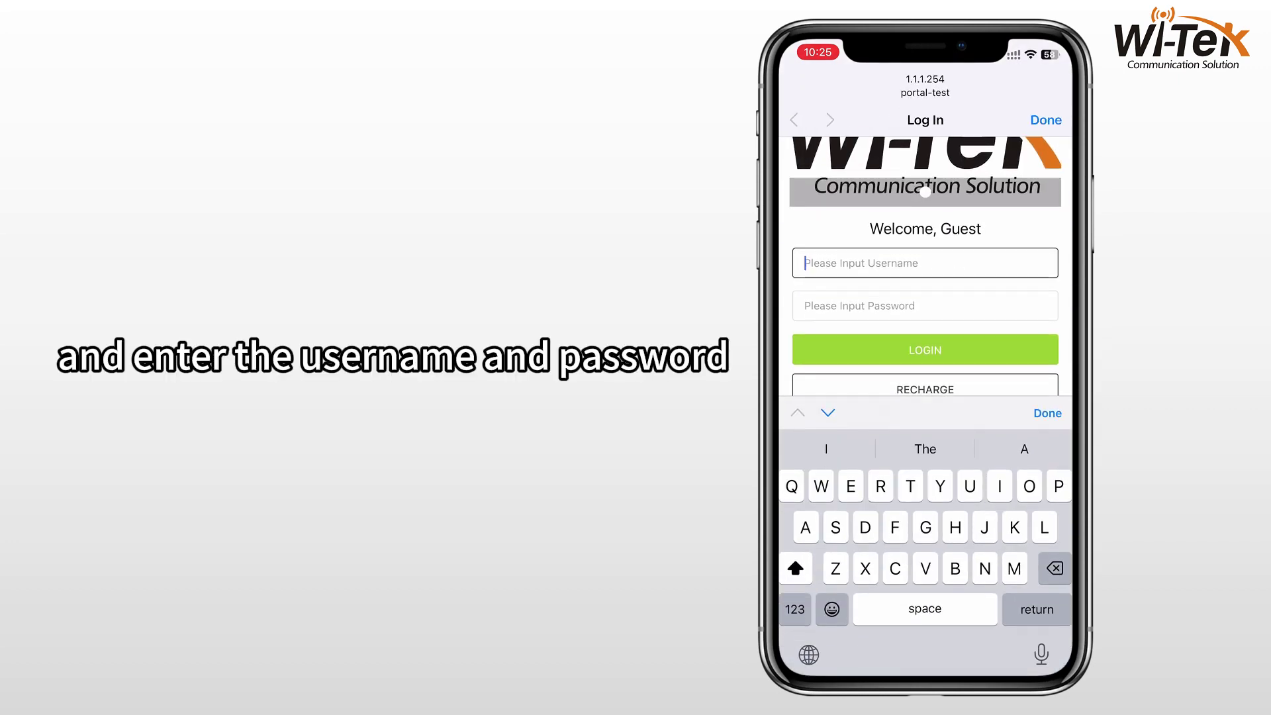
{"action": "type", "text": "user"}
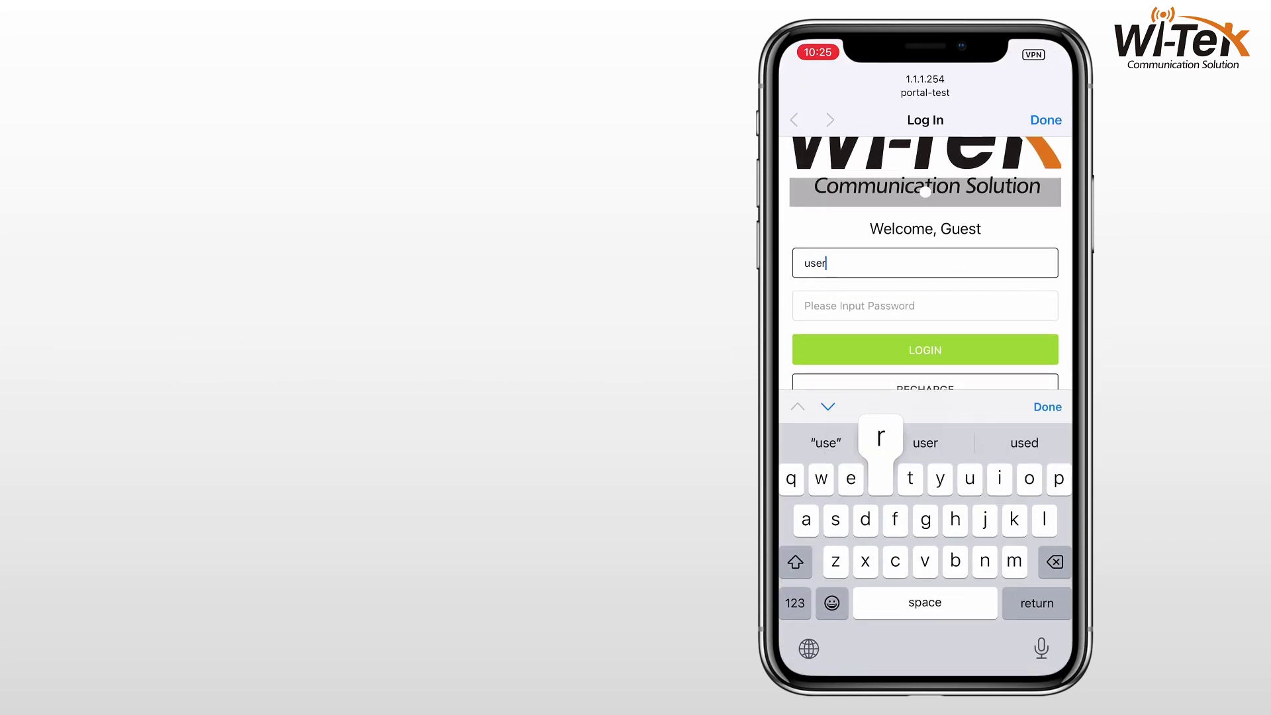
{"action": "left_click", "coordinate": [861, 305]}
{"action": "left_click", "coordinate": [795, 602]}
{"action": "type", "text": "8"}
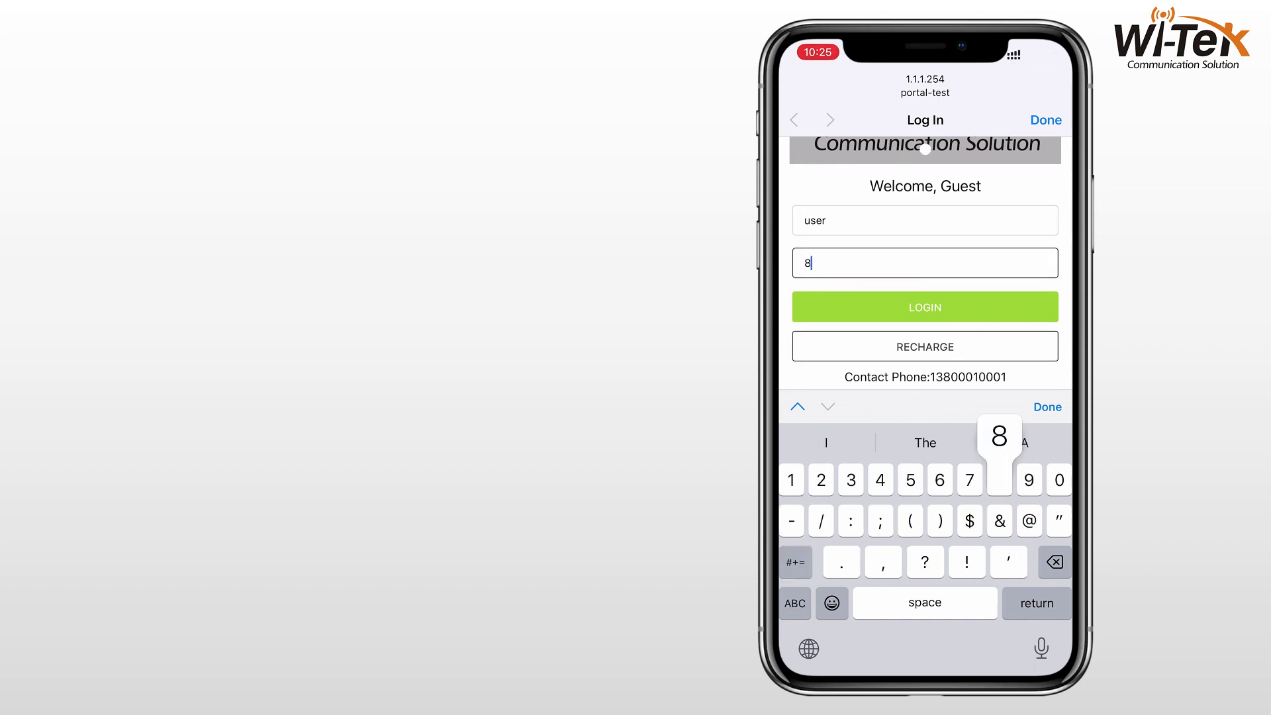
{"action": "type", "text": "8888888"}
{"action": "key", "text": "Return"}
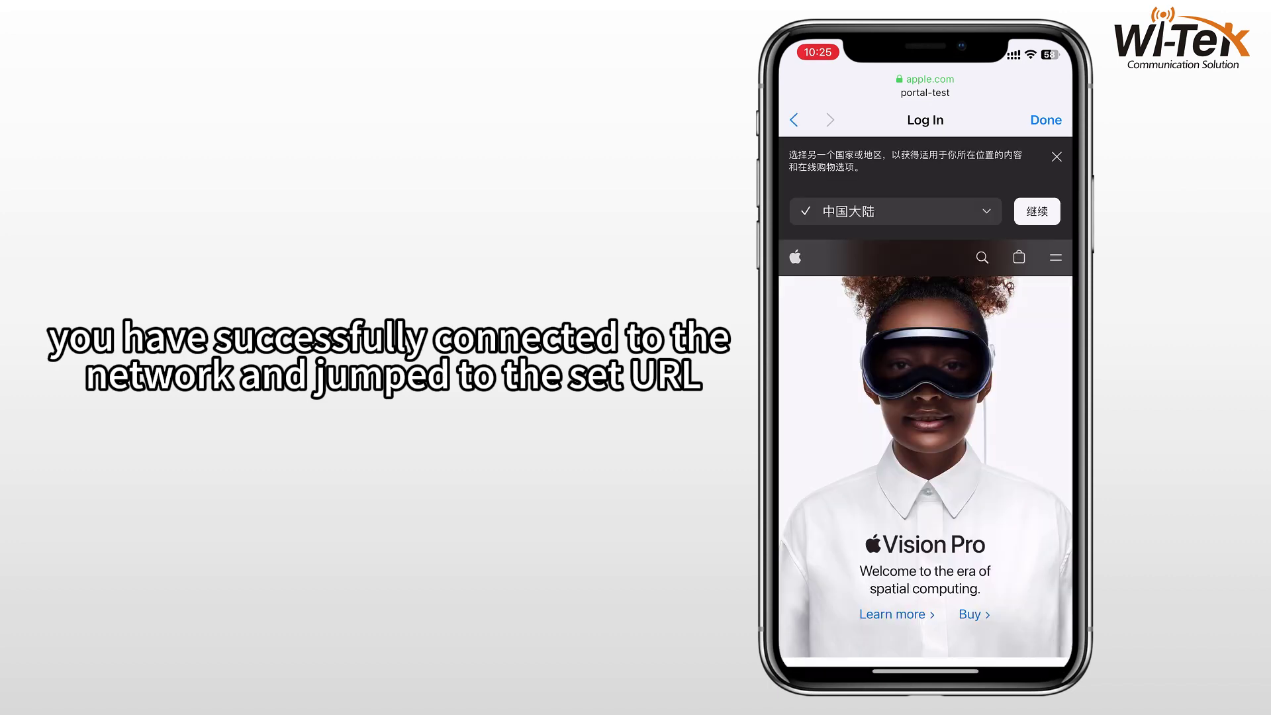
Step: Scroll the Apple website to confirm access, then open the gateway's AP Group list
{"action": "scroll", "coordinate": [925, 457], "scroll_direction": "down", "scroll_amount": 5}
{"action": "scroll", "coordinate": [925, 457], "scroll_direction": "down", "scroll_amount": 10}
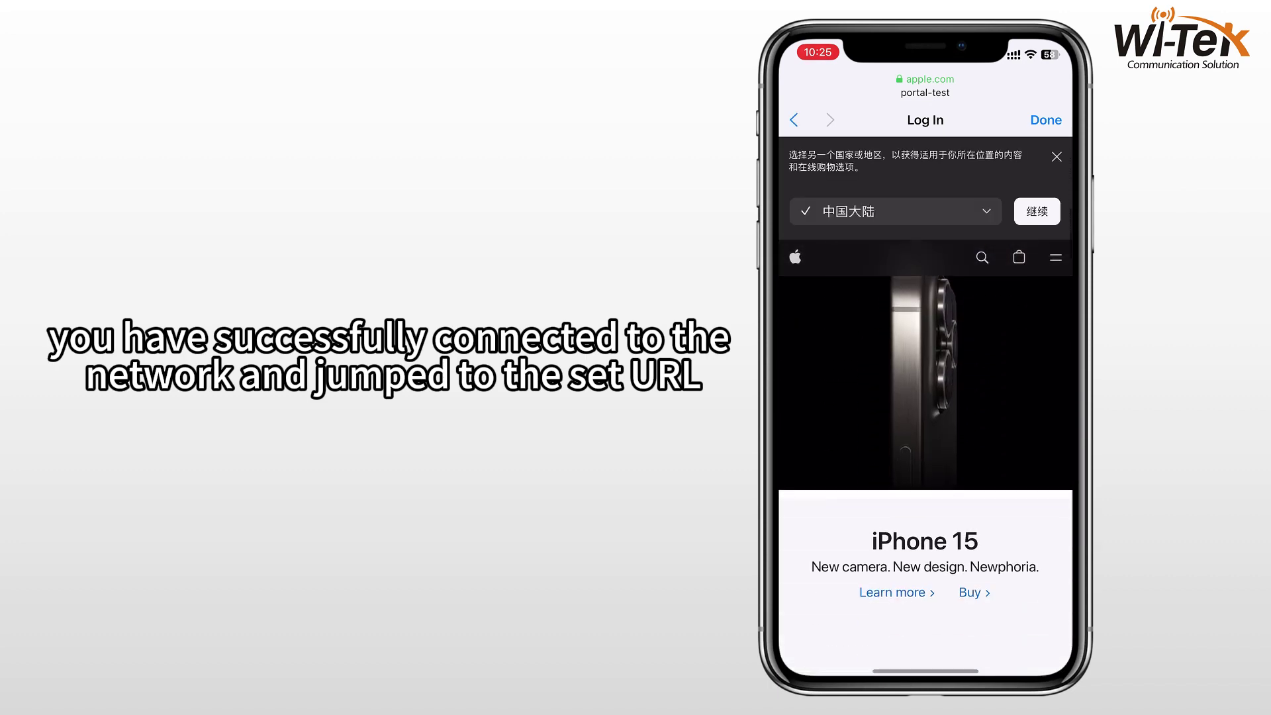
{"action": "scroll", "coordinate": [926, 456], "scroll_direction": "down", "scroll_amount": 10}
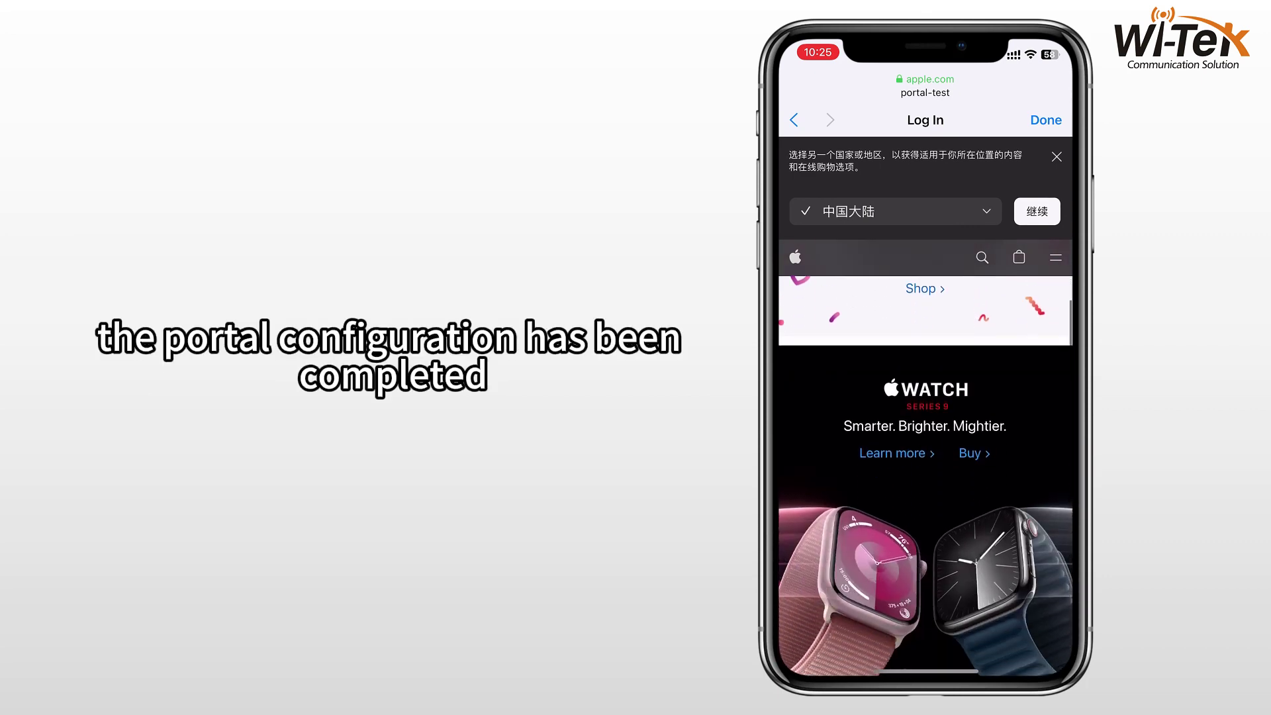
{"action": "scroll", "coordinate": [926, 457], "scroll_direction": "down", "scroll_amount": 5}
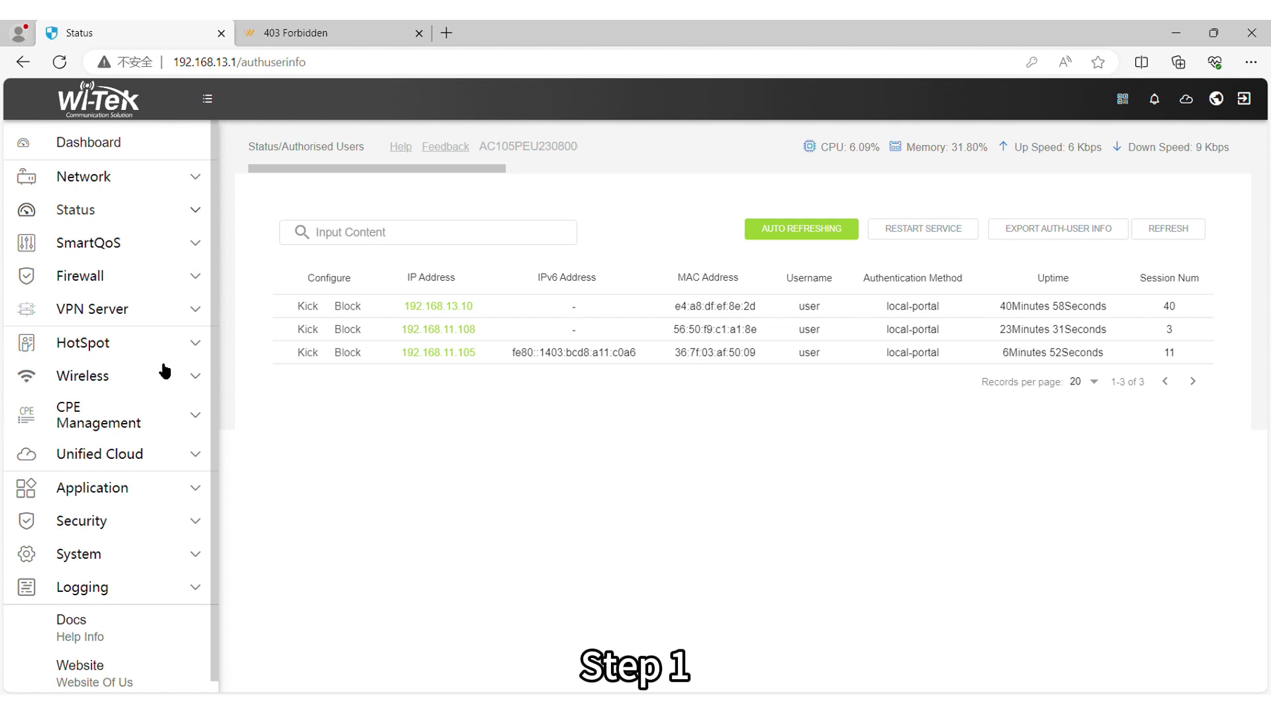
{"action": "left_click", "coordinate": [153, 374]}
{"action": "left_click", "coordinate": [144, 449]}
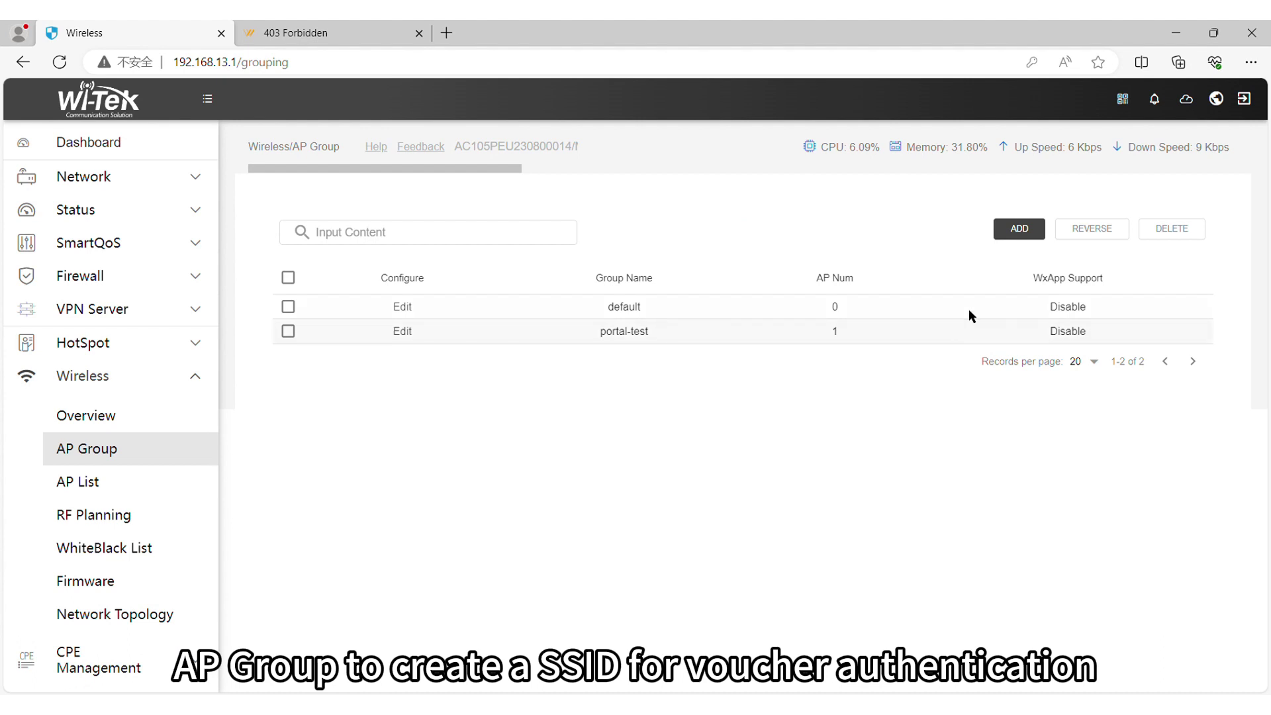
Step: Add an AP group named voucher-test with an SSID named voucher-test
{"action": "left_click", "coordinate": [1019, 230]}
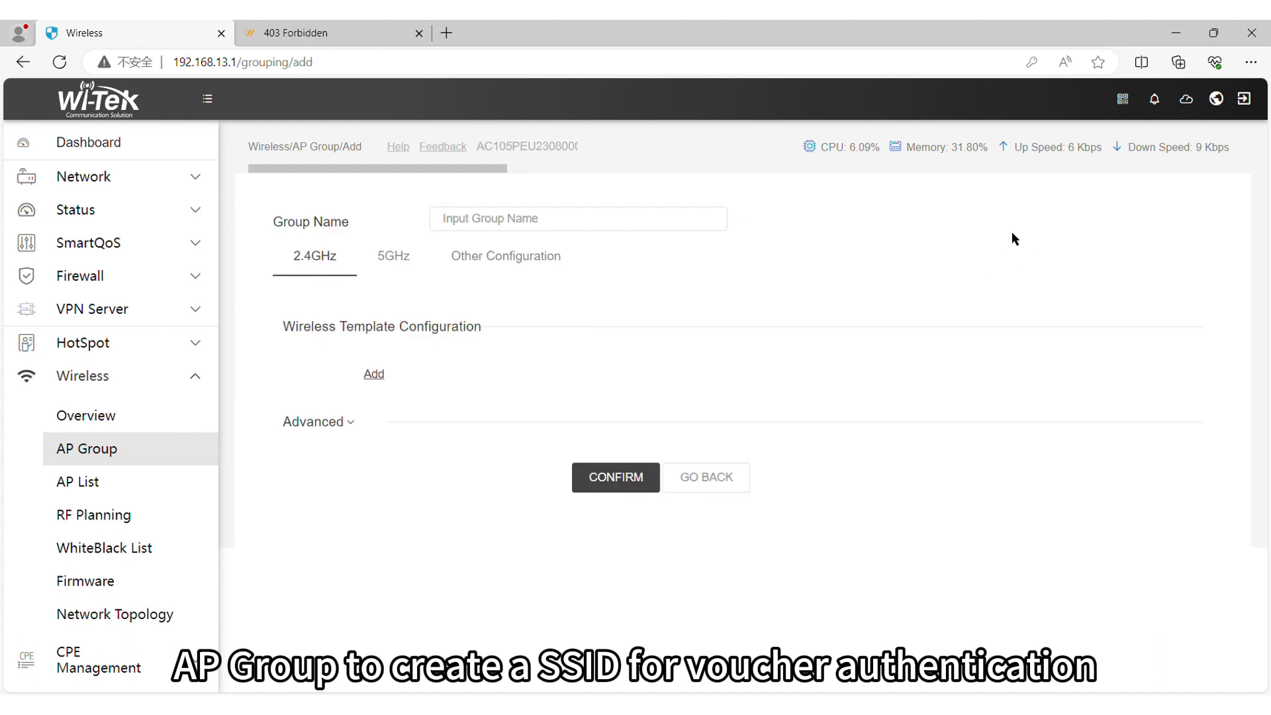
{"action": "left_click", "coordinate": [567, 218]}
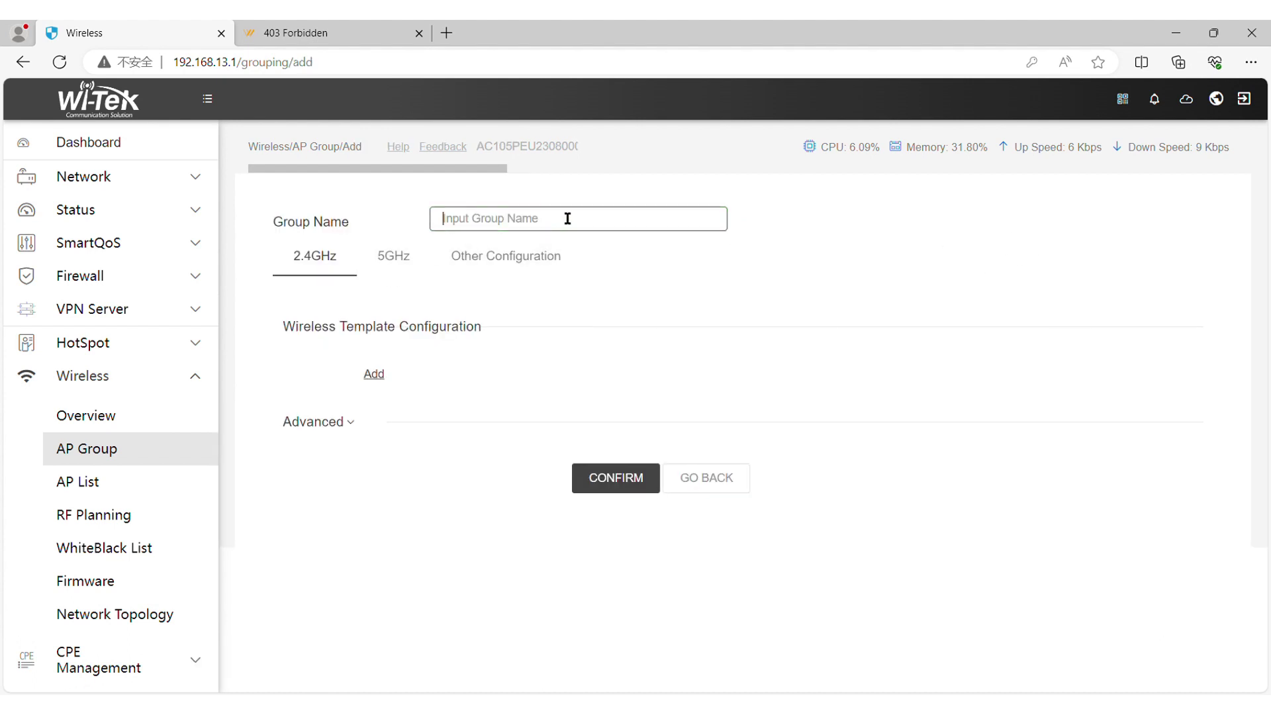
{"action": "type", "text": "voucher-test"}
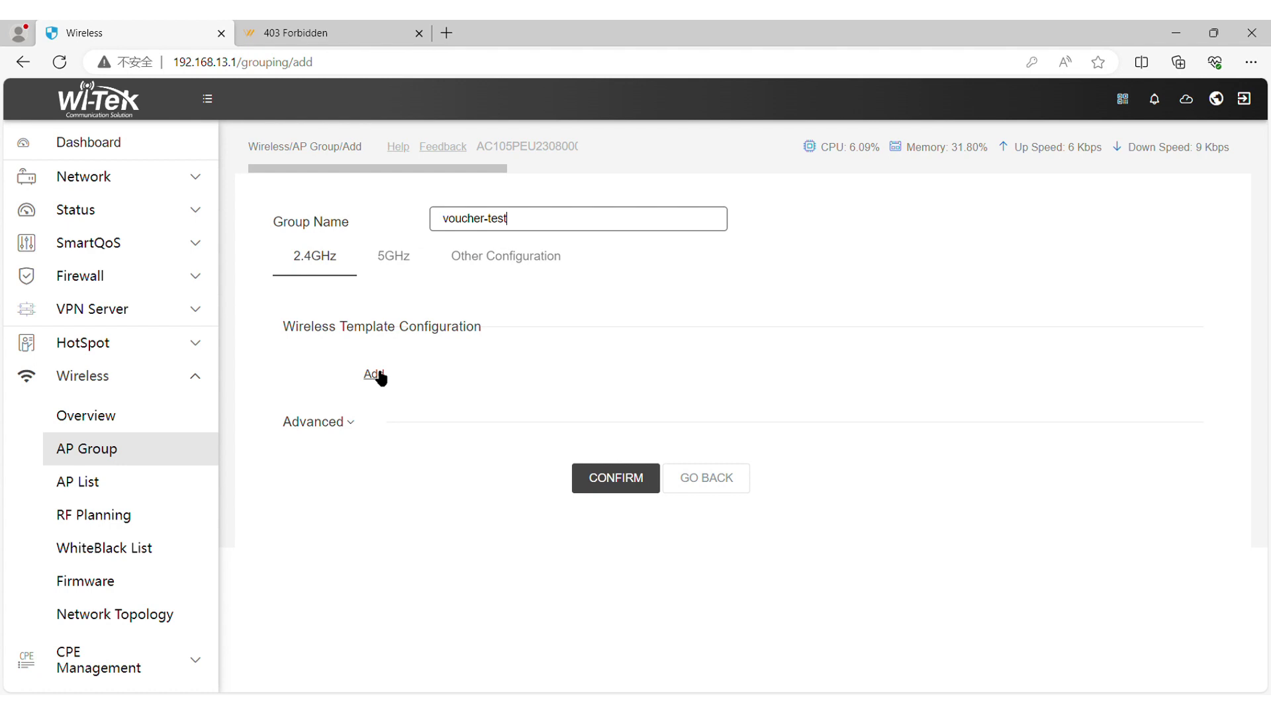
{"action": "left_click", "coordinate": [374, 374]}
{"action": "type", "text": "v"}
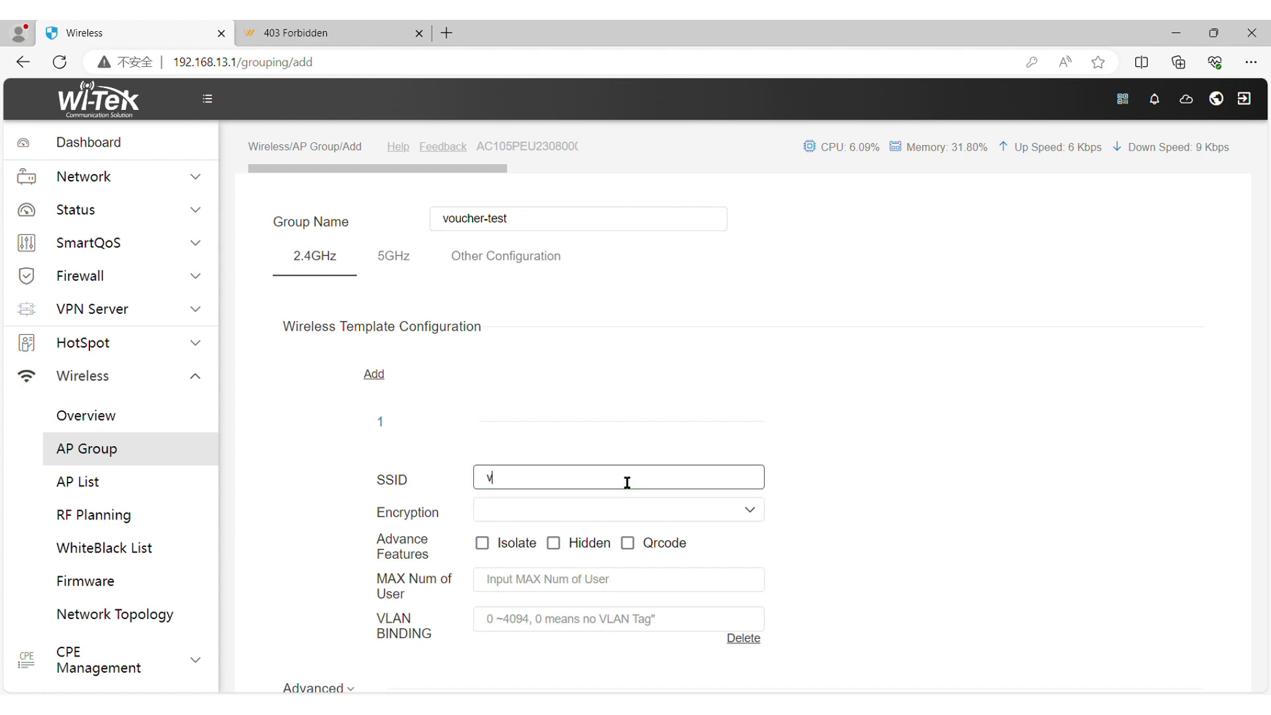
{"action": "type", "text": "oucher-test"}
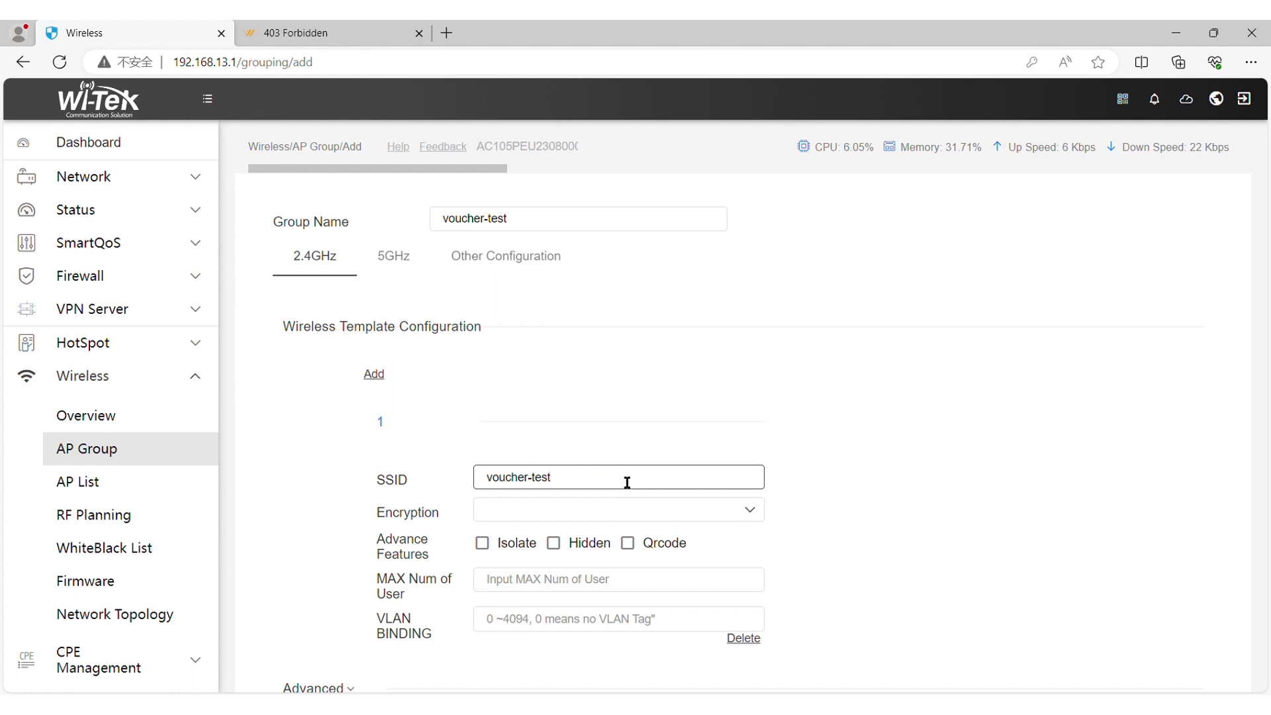
Step: Make the voucher-test SSID open for 32 users, save the group, and go to Service Zone
{"action": "left_click", "coordinate": [605, 514]}
{"action": "left_click", "coordinate": [506, 337]}
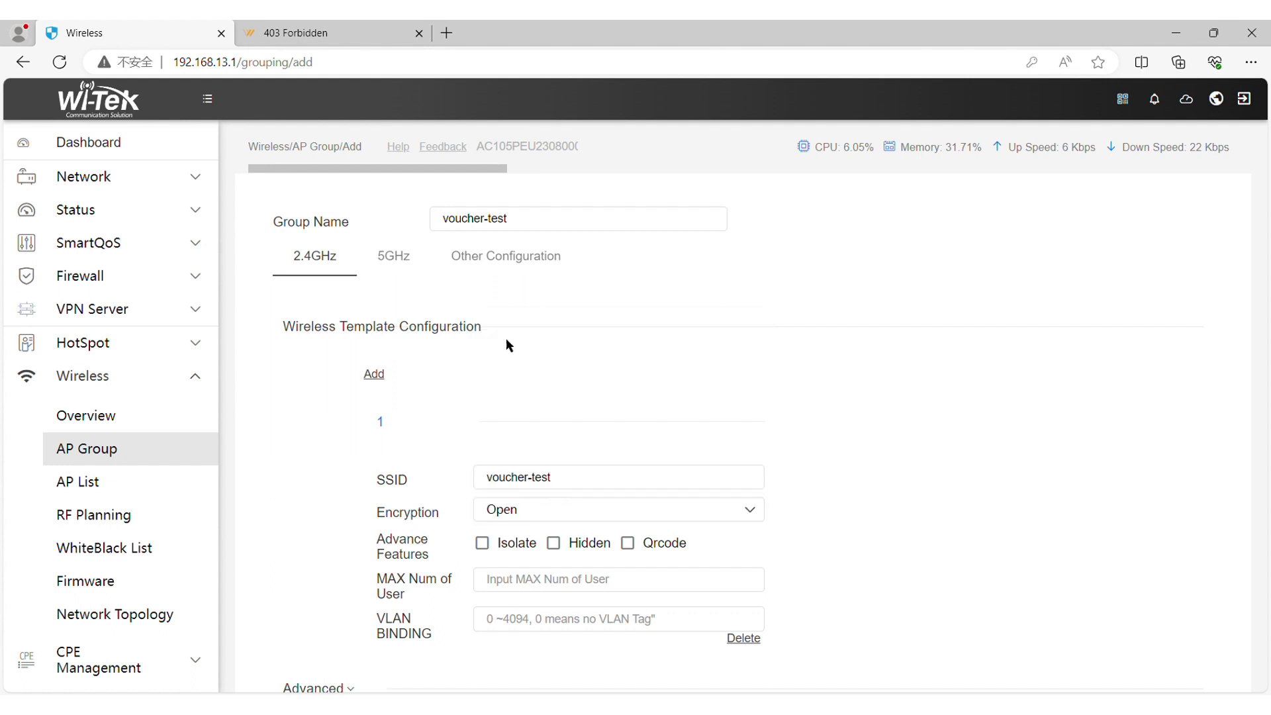
{"action": "left_click", "coordinate": [516, 578]}
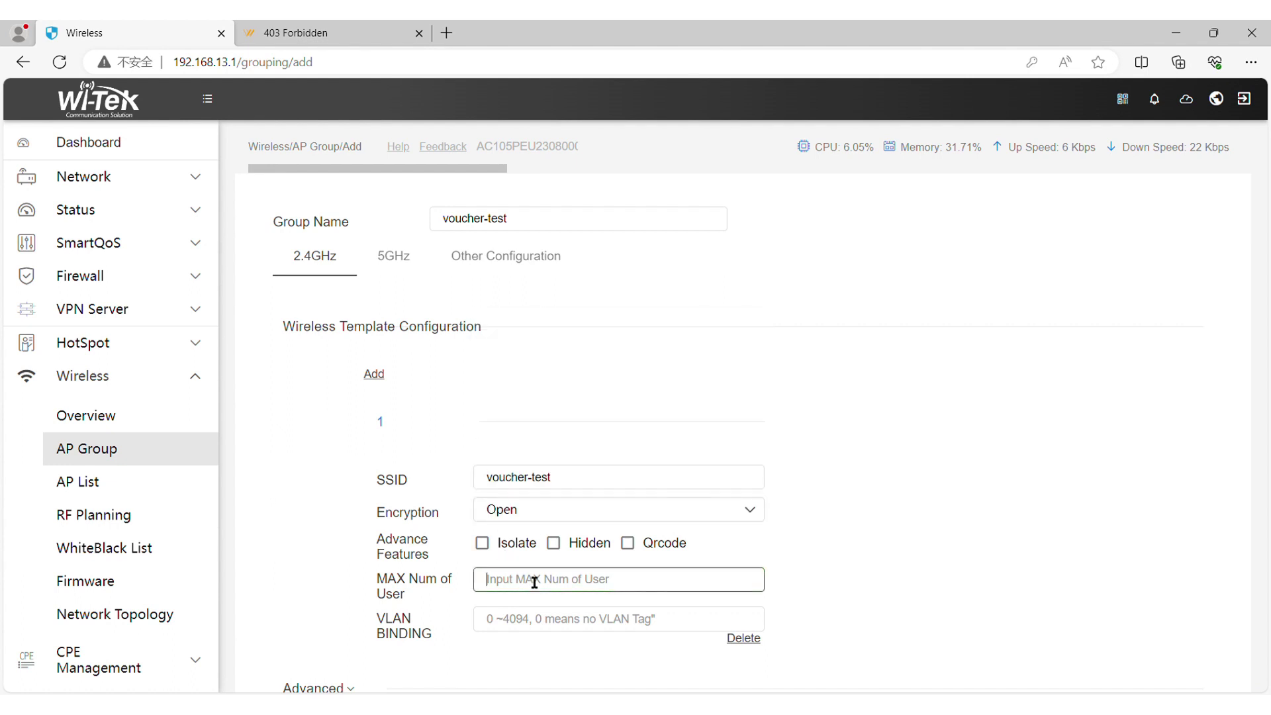
{"action": "type", "text": "32"}
{"action": "scroll", "coordinate": [536, 586], "scroll_direction": "down", "scroll_amount": 2}
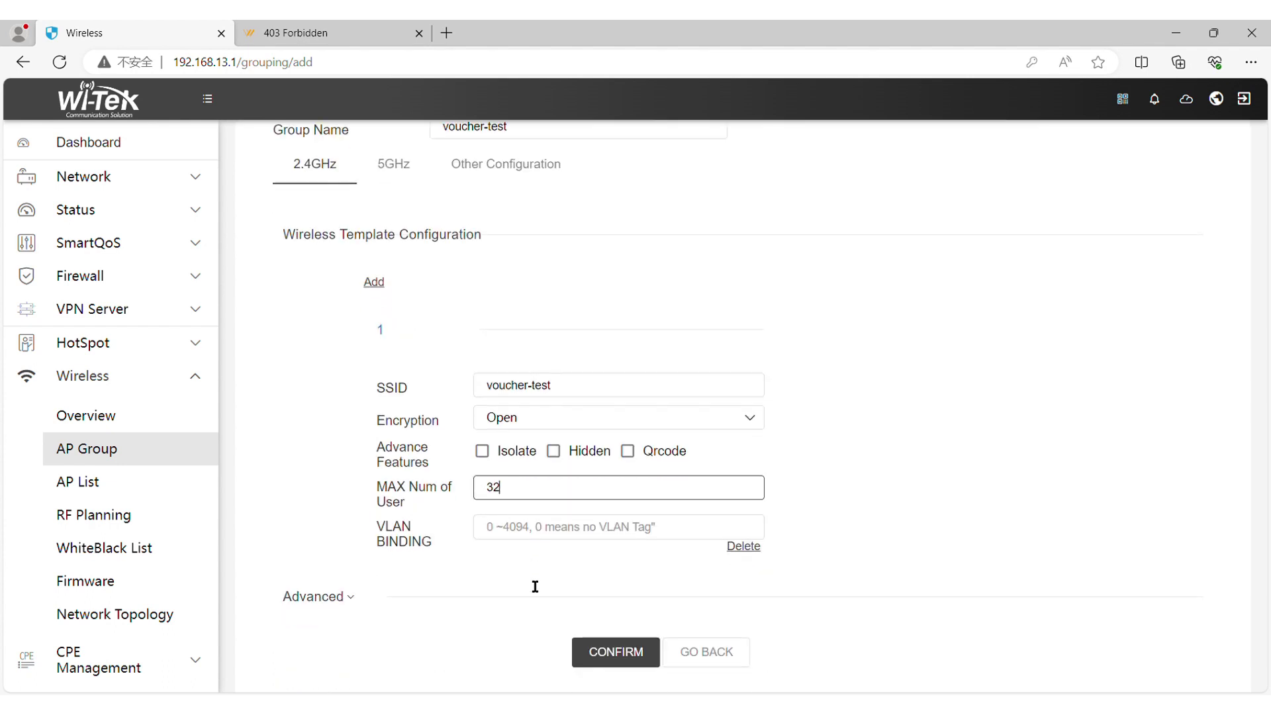
{"action": "left_click", "coordinate": [624, 674]}
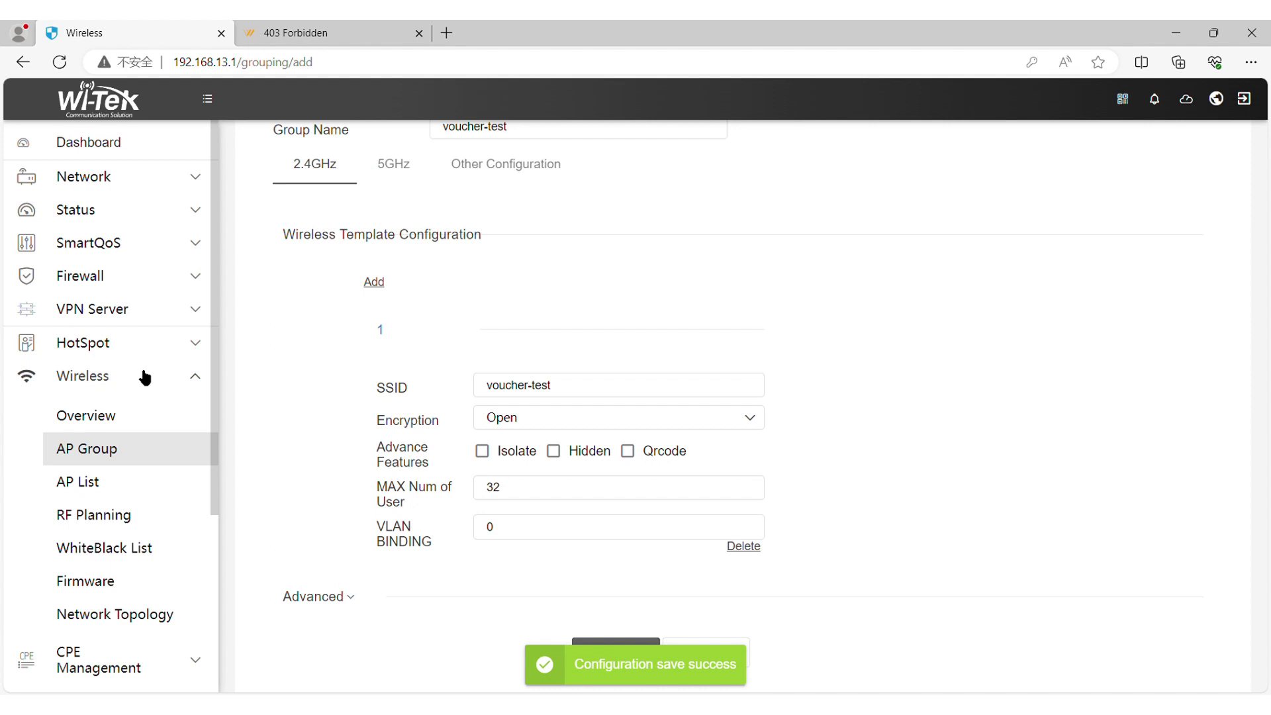
{"action": "left_click", "coordinate": [119, 345]}
{"action": "left_click", "coordinate": [122, 388]}
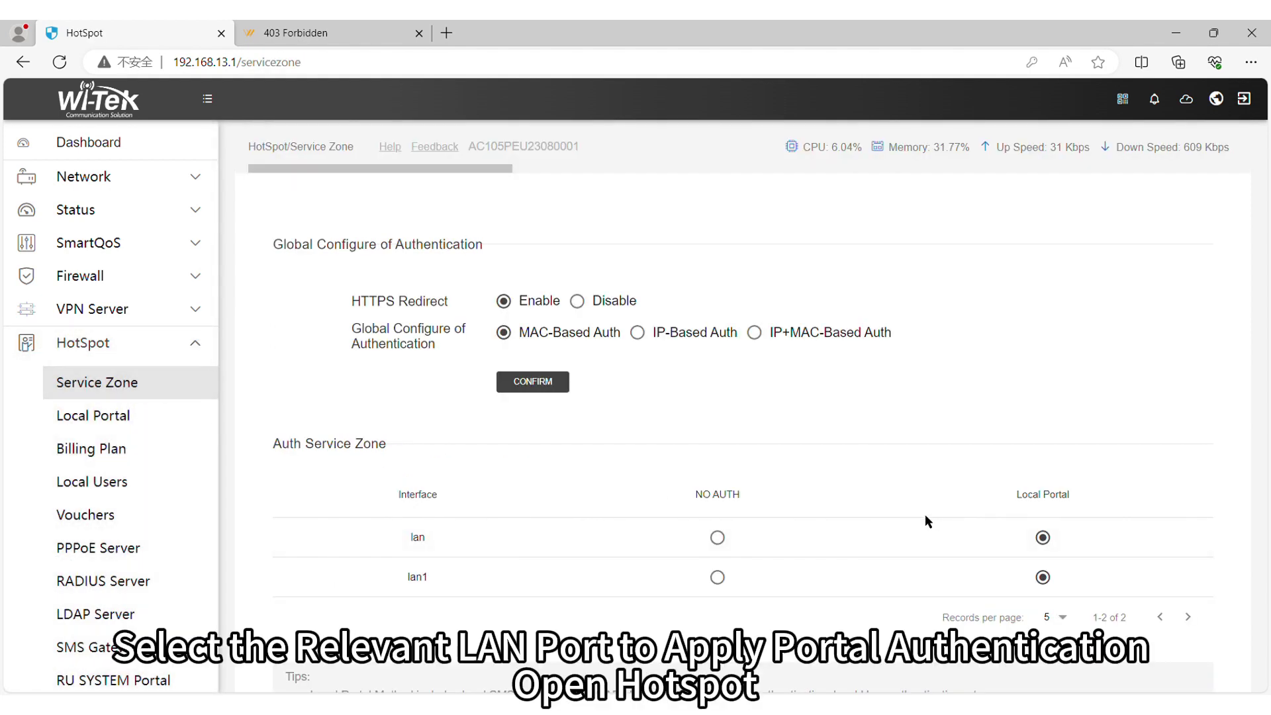
Step: Confirm Local Portal authentication for lan and lan1, then open the Local Portal page
{"action": "scroll", "coordinate": [796, 434], "scroll_direction": "down", "scroll_amount": 2}
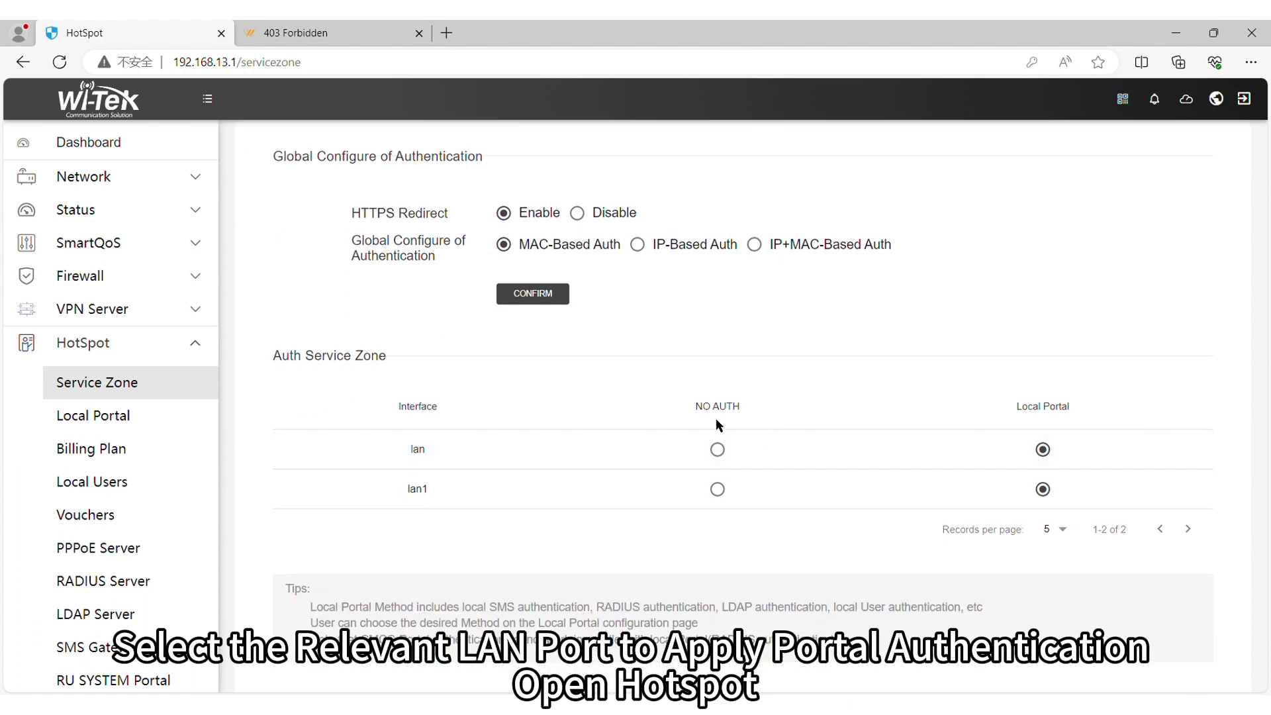
{"action": "scroll", "coordinate": [708, 441], "scroll_direction": "up", "scroll_amount": 2}
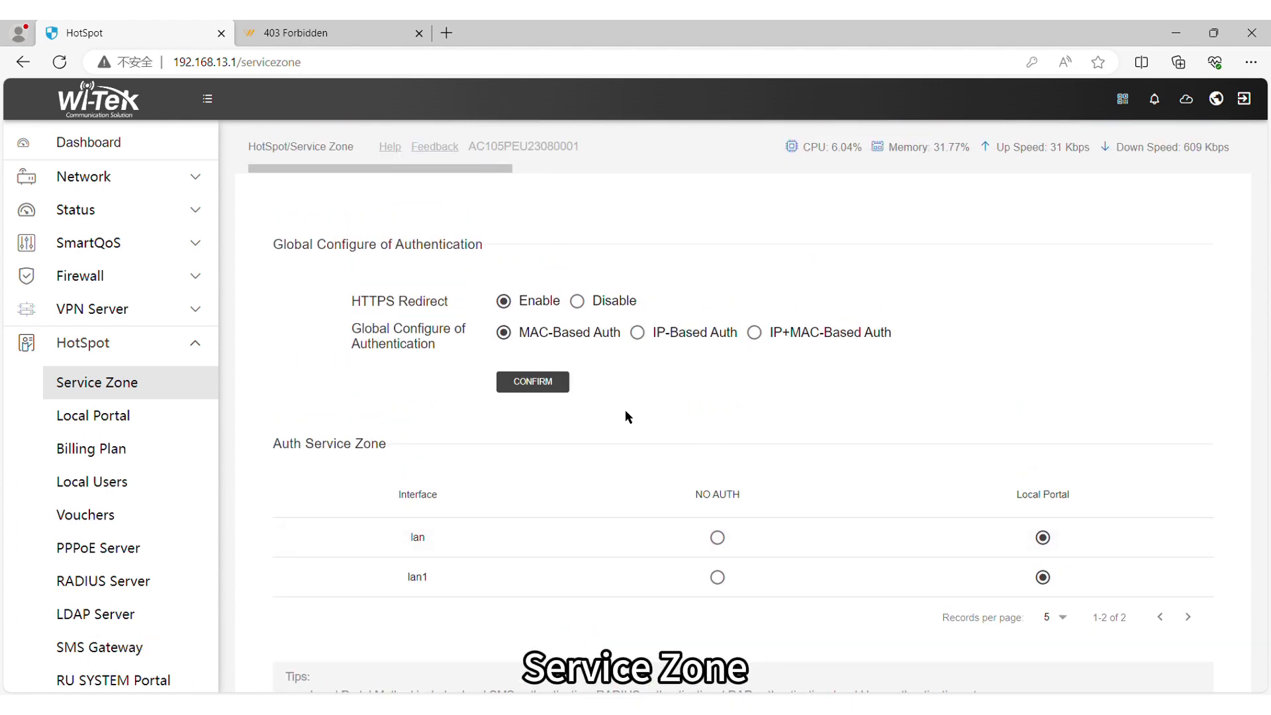
{"action": "left_click", "coordinate": [553, 388]}
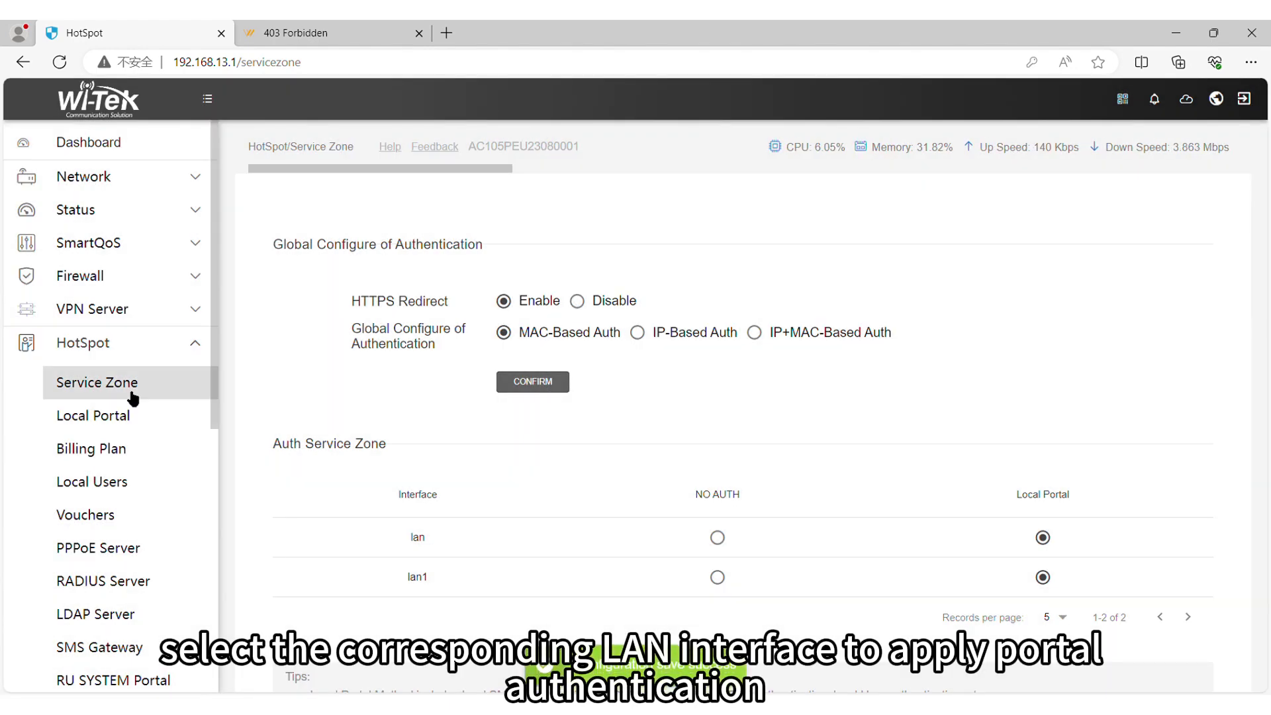
{"action": "left_click", "coordinate": [135, 417]}
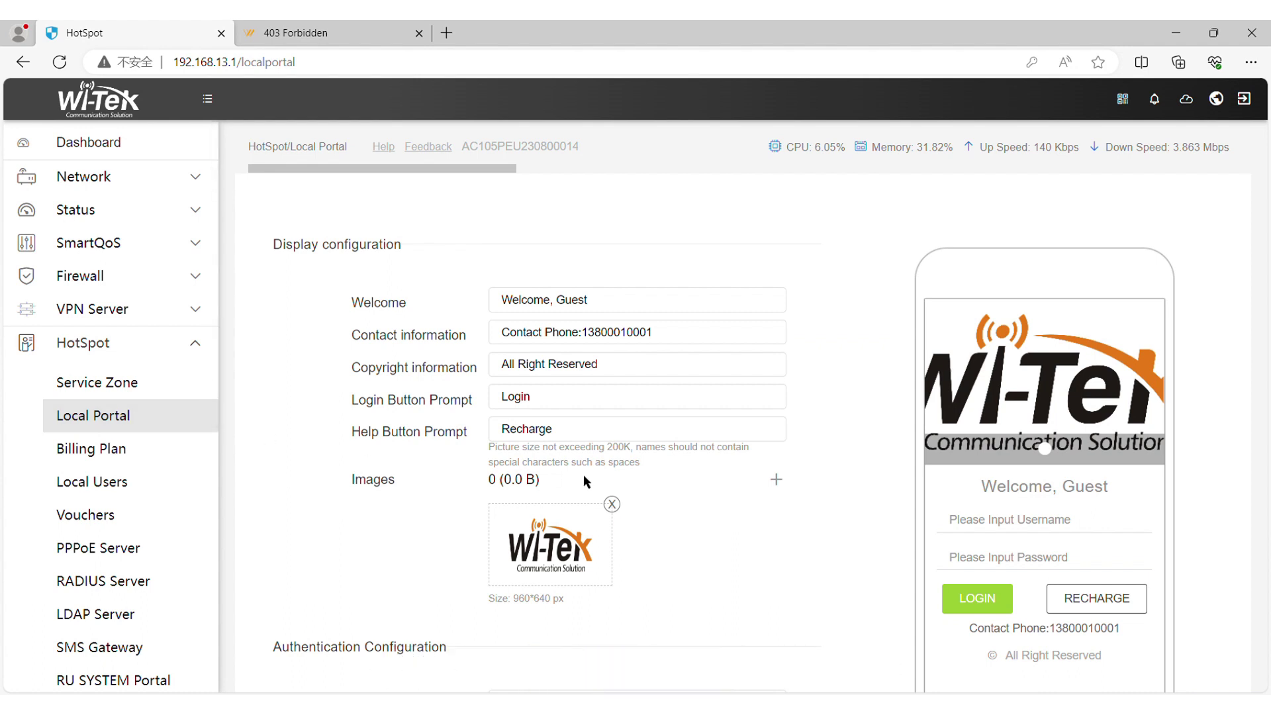
Step: Switch portal authentication to Vouchers with 2-hour validity, save, and open the empty Vouchers list
{"action": "scroll", "coordinate": [623, 476], "scroll_direction": "down", "scroll_amount": 1}
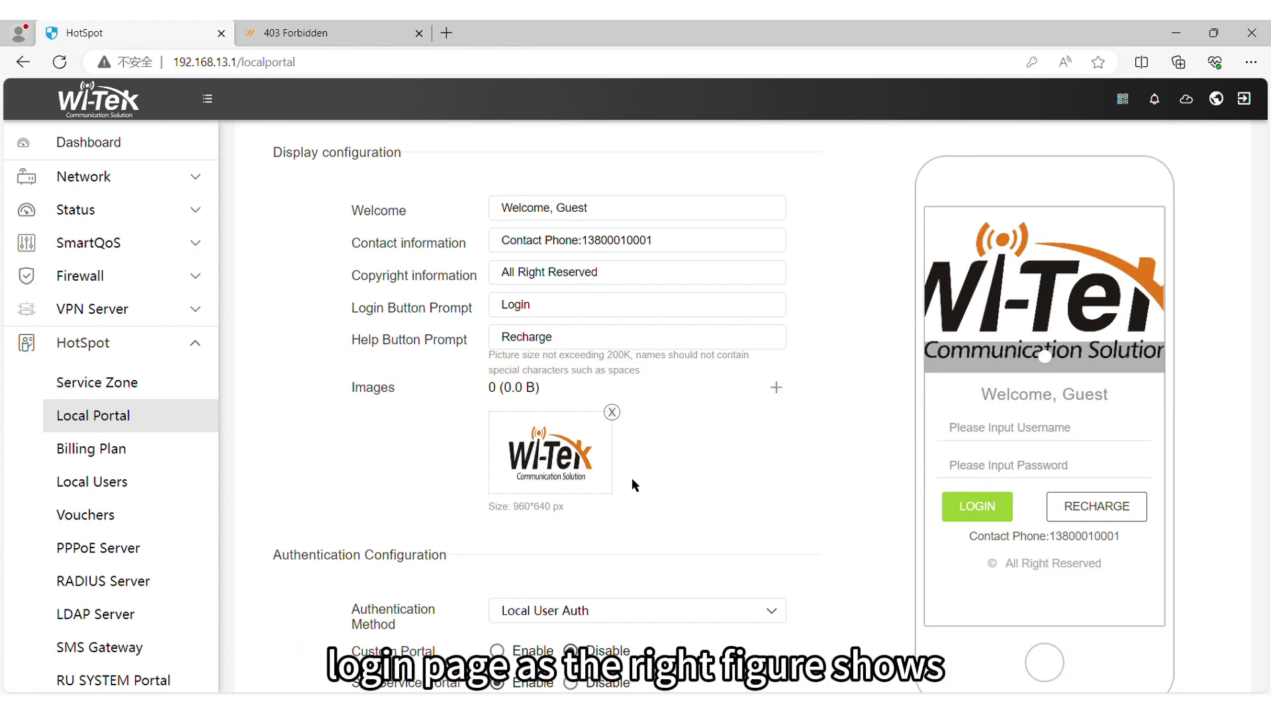
{"action": "scroll", "coordinate": [577, 608], "scroll_direction": "down", "scroll_amount": 1}
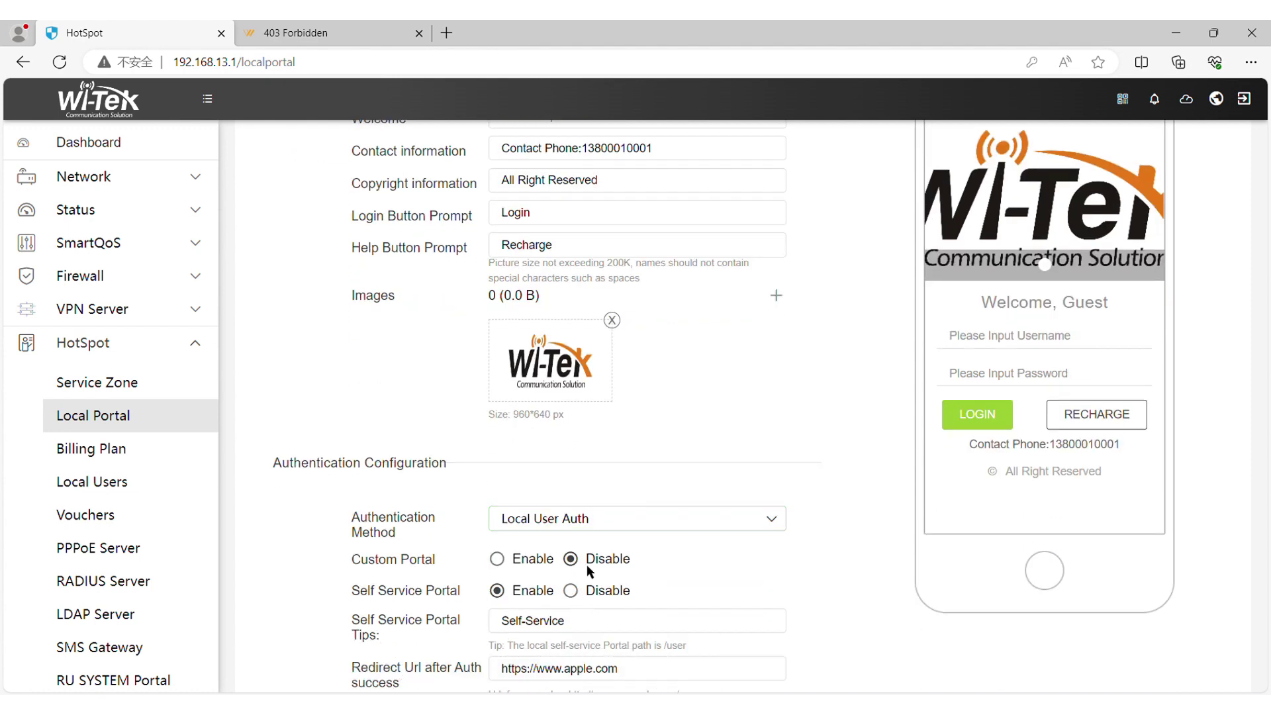
{"action": "left_click", "coordinate": [597, 527]}
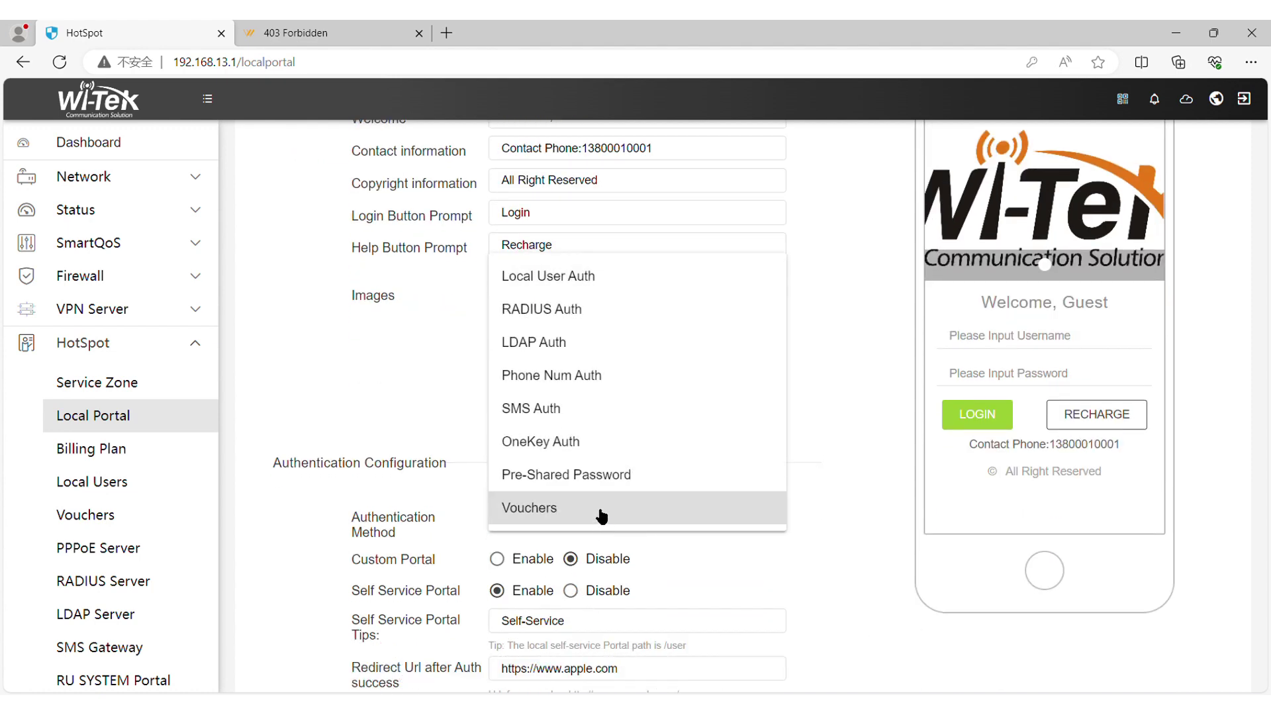
{"action": "left_click", "coordinate": [602, 515]}
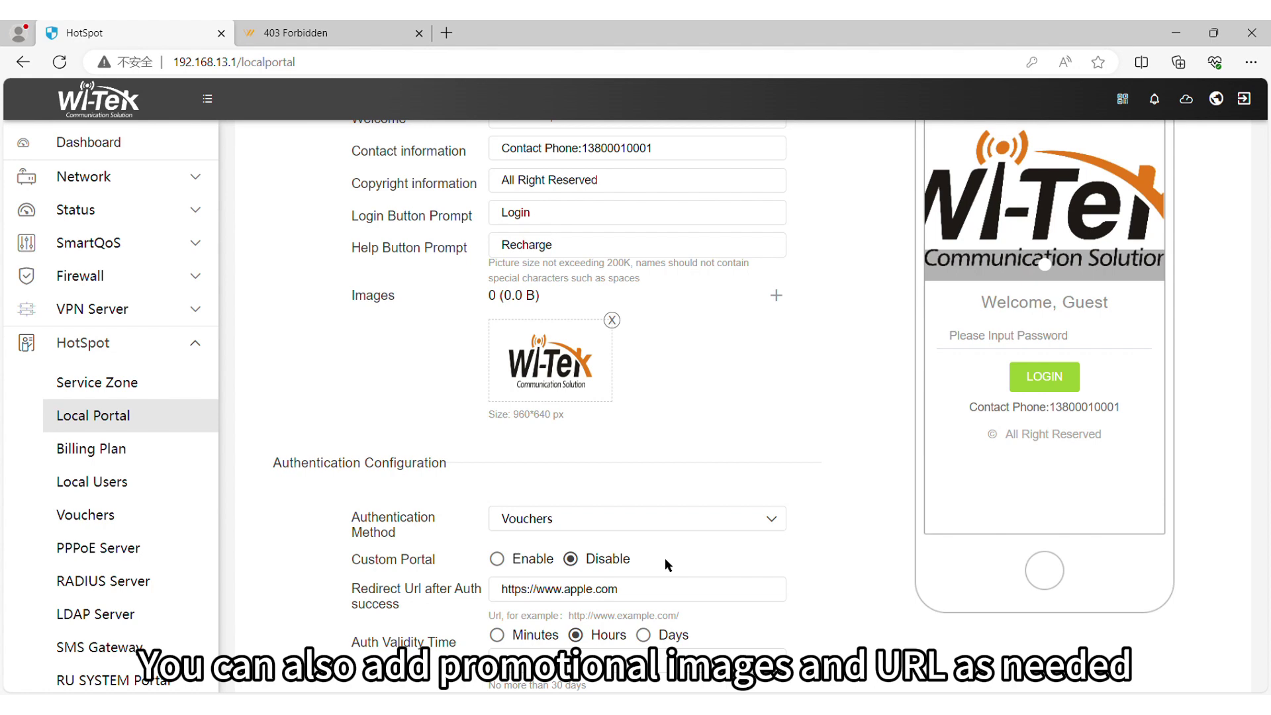
{"action": "scroll", "coordinate": [664, 557], "scroll_direction": "down", "scroll_amount": 1}
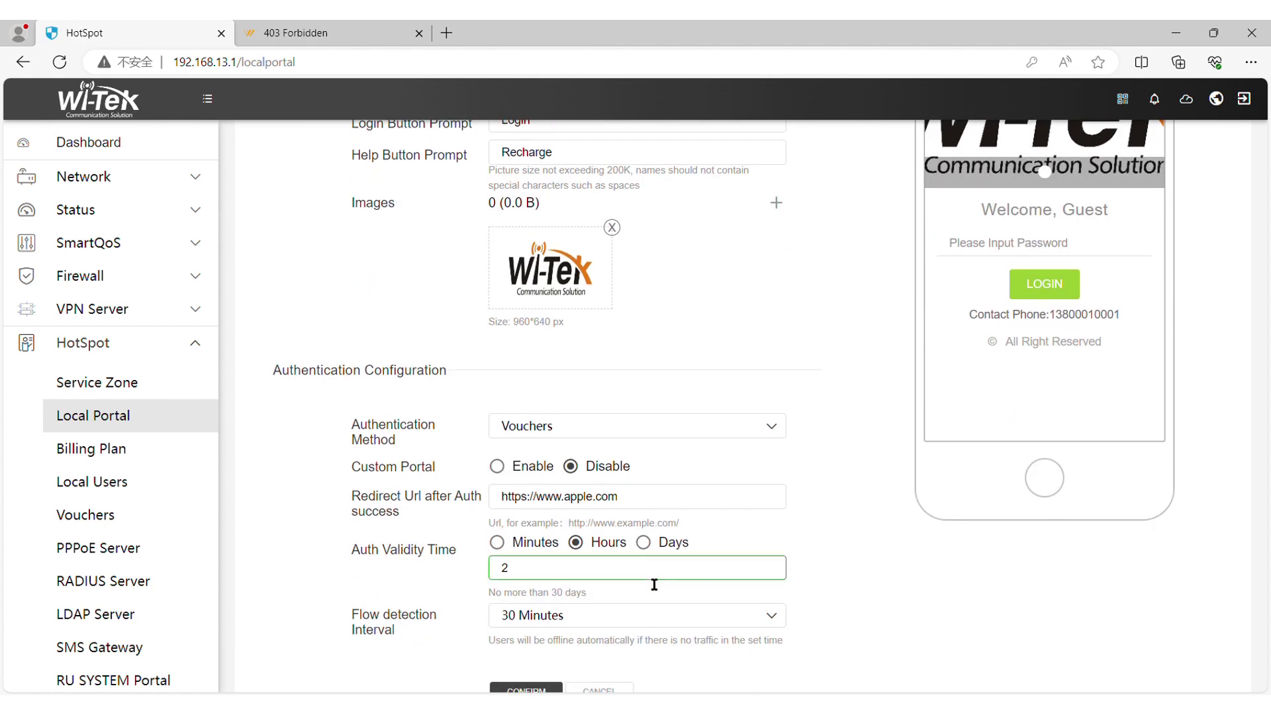
{"action": "left_click", "coordinate": [652, 588]}
{"action": "scroll", "coordinate": [595, 594], "scroll_direction": "down", "scroll_amount": 1}
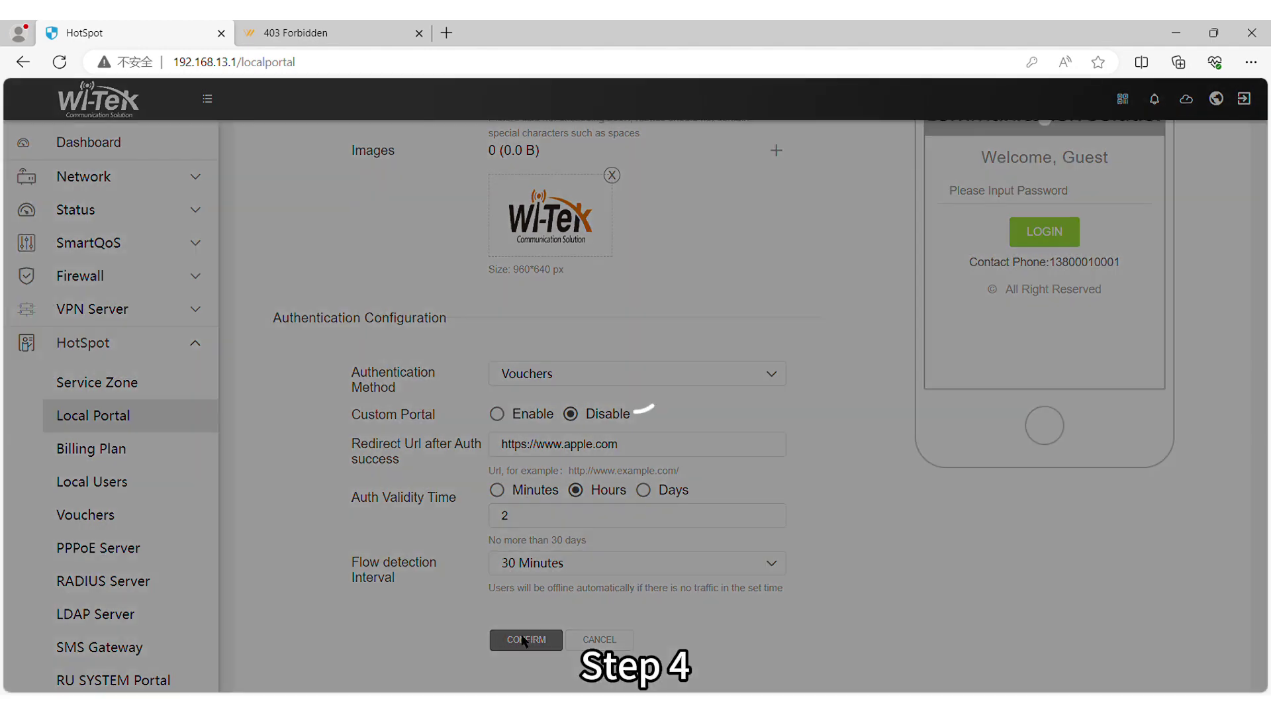
{"action": "left_click", "coordinate": [528, 641]}
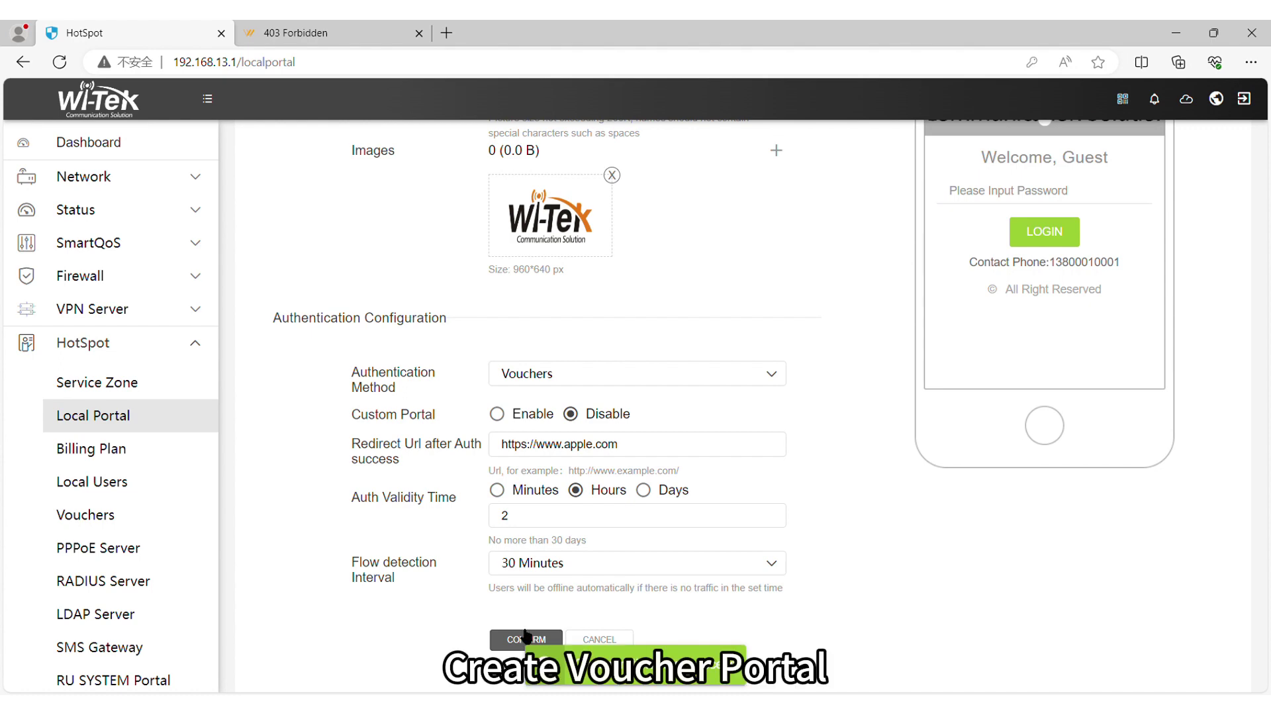
{"action": "left_click", "coordinate": [118, 518]}
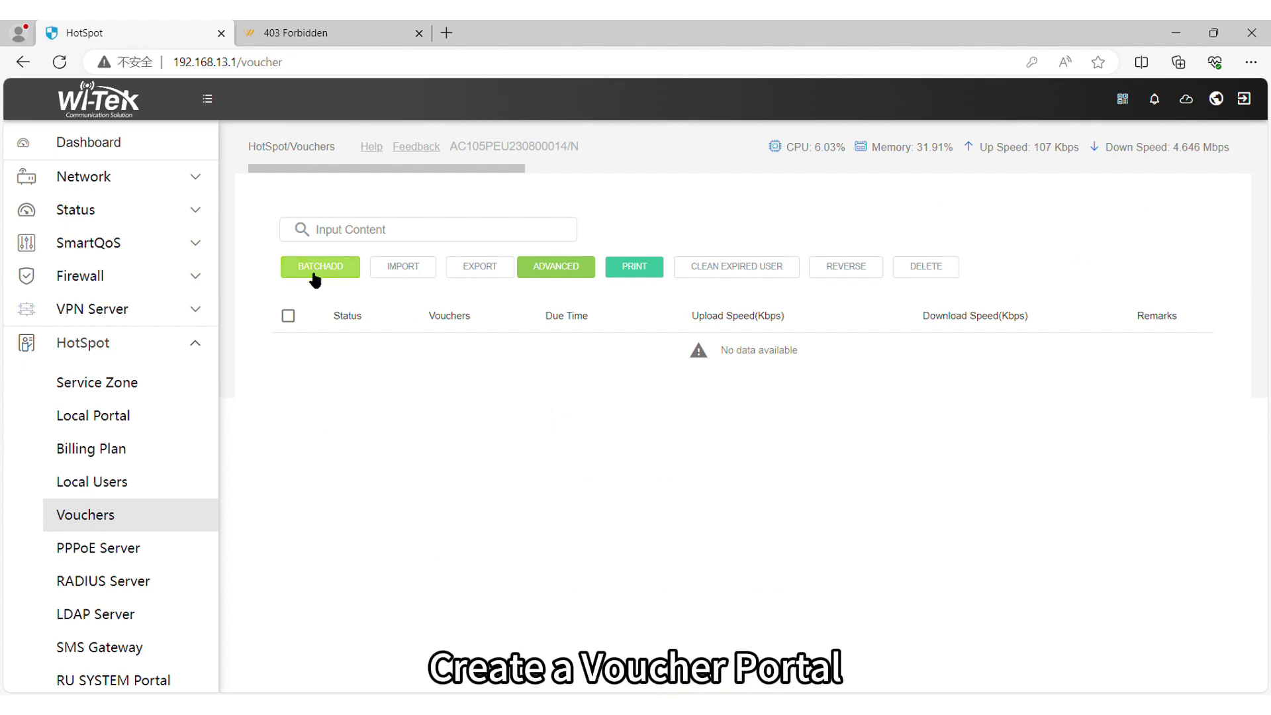
Step: Generate ten 6-digit vouchers valid for 1 day at 10000/100000 Kbps up/down
{"action": "left_click", "coordinate": [314, 270]}
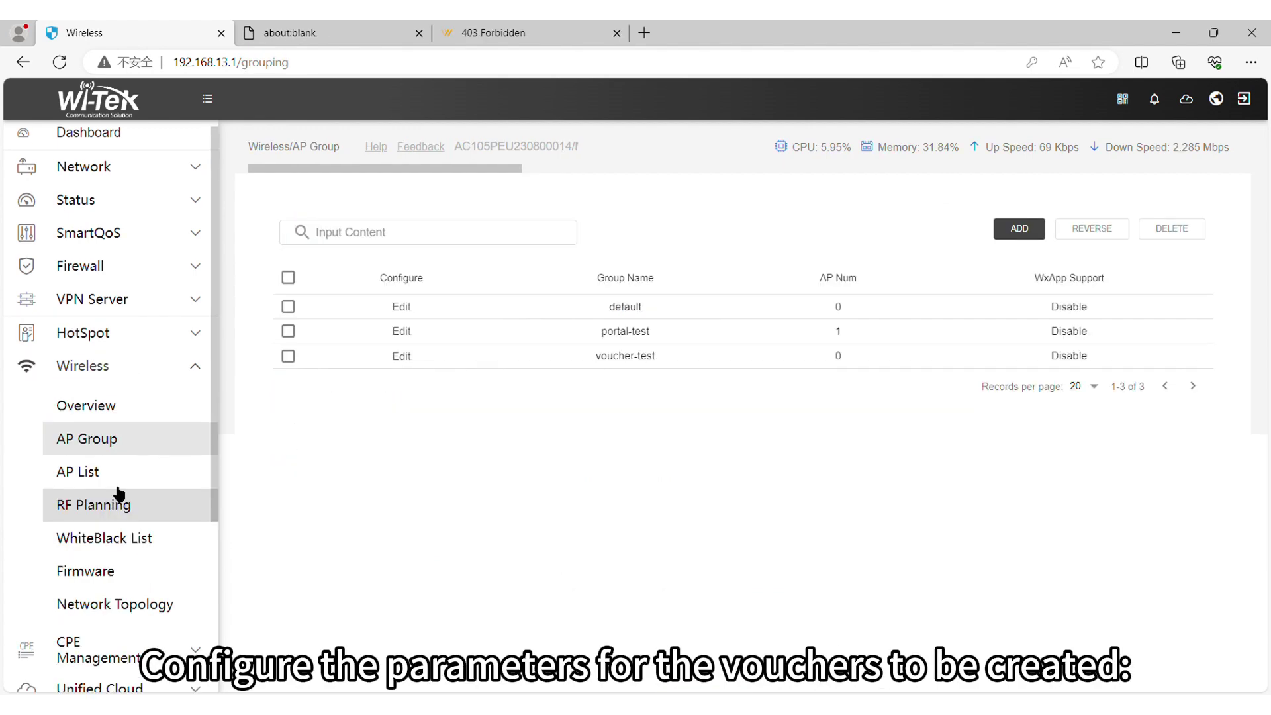
{"action": "left_click", "coordinate": [86, 471]}
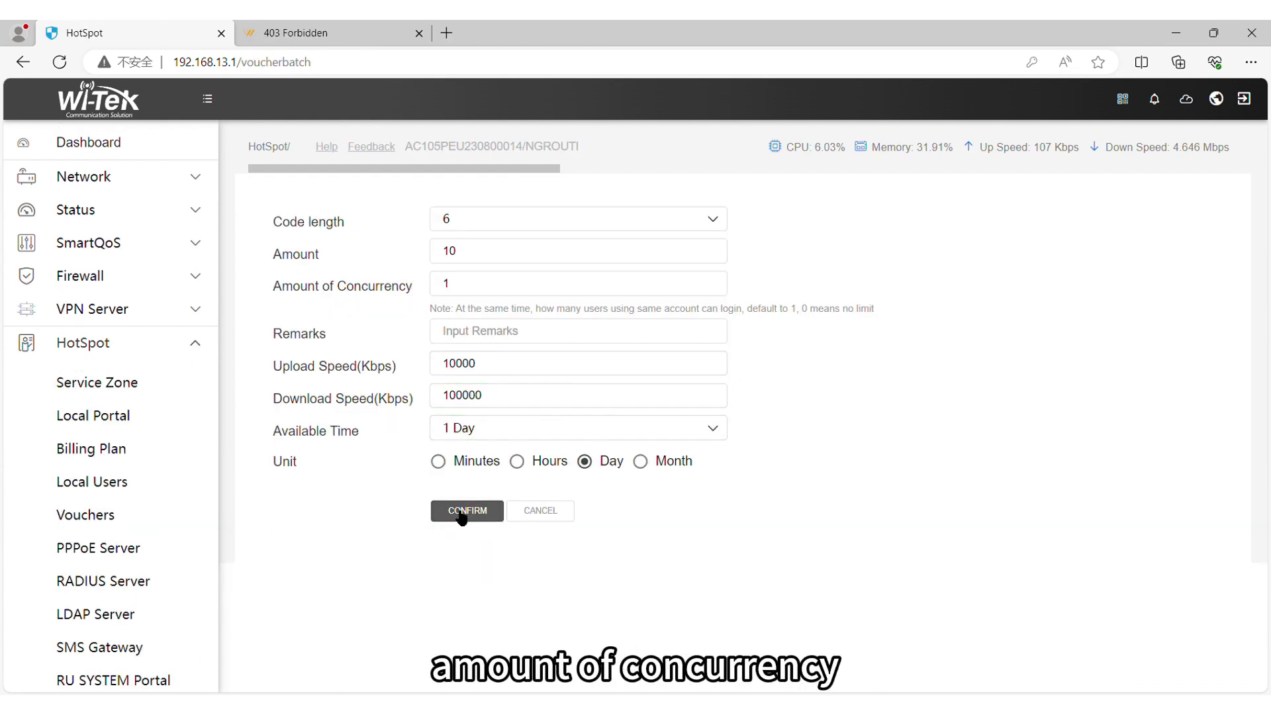
{"action": "left_click", "coordinate": [462, 515]}
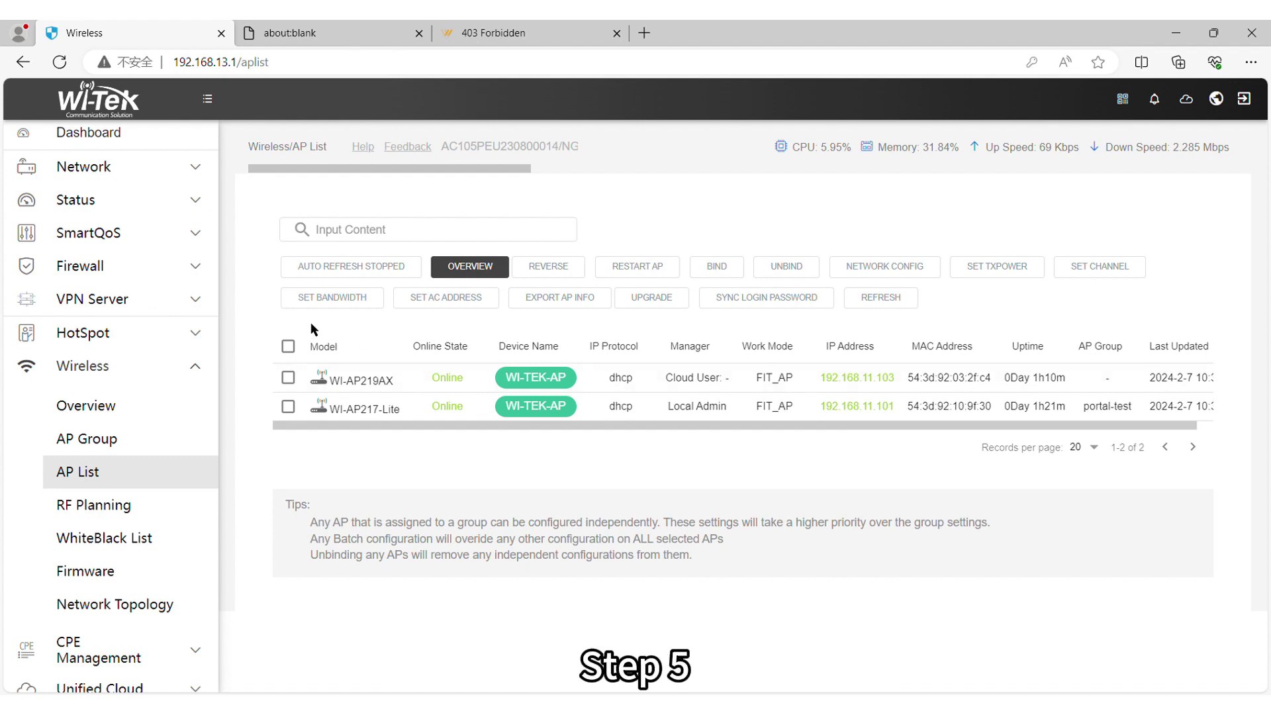
Step: Bind the WI-AP219AX access point to the voucher-test AP group
{"action": "left_click", "coordinate": [288, 378]}
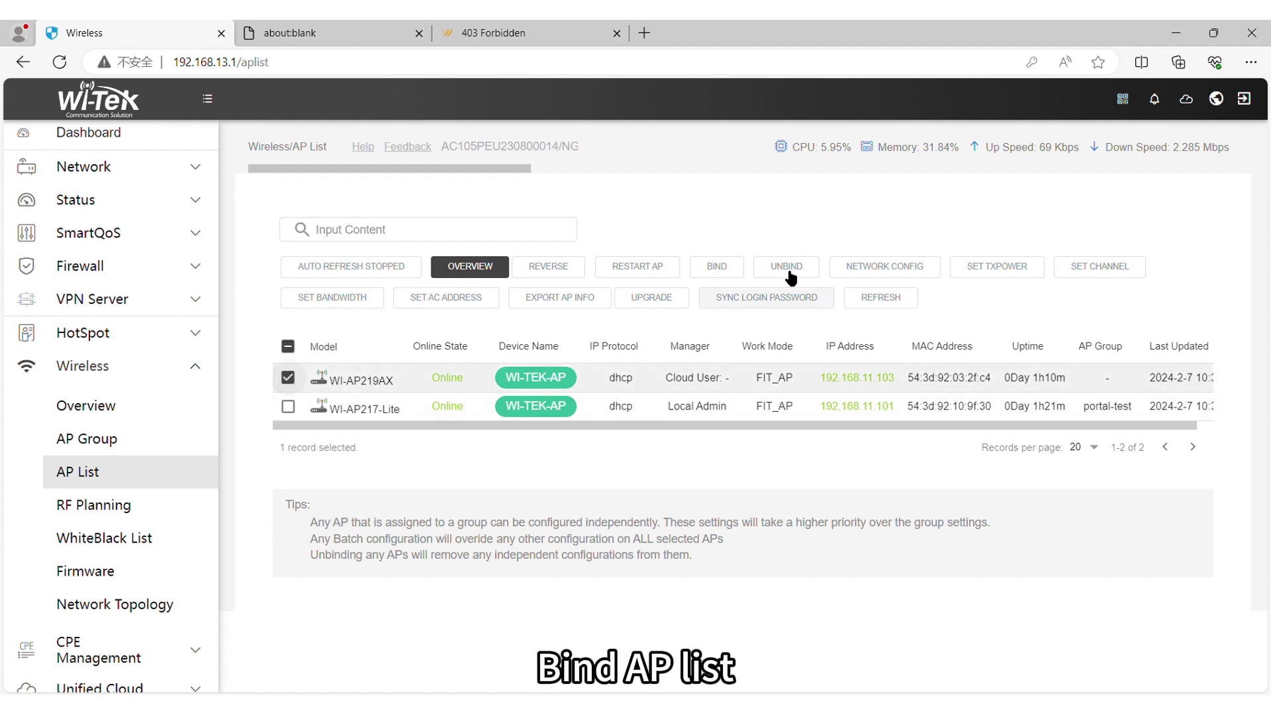
{"action": "left_click", "coordinate": [727, 272]}
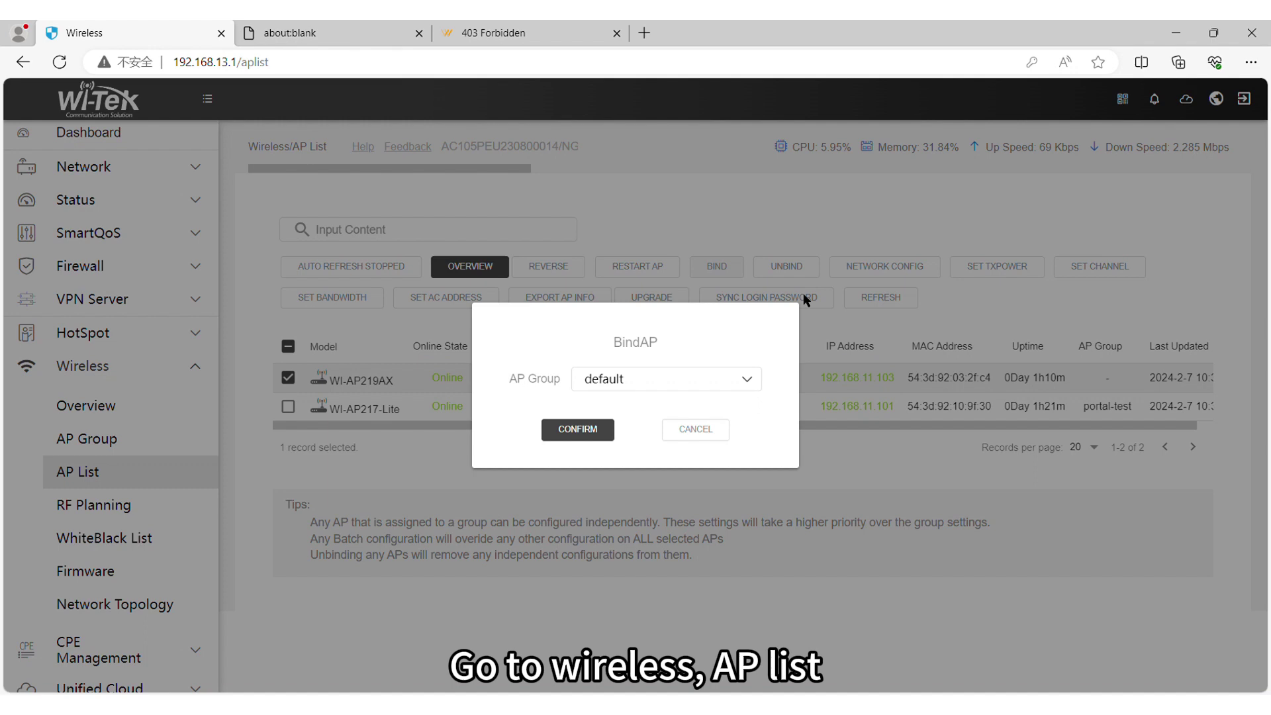
{"action": "left_click", "coordinate": [697, 379]}
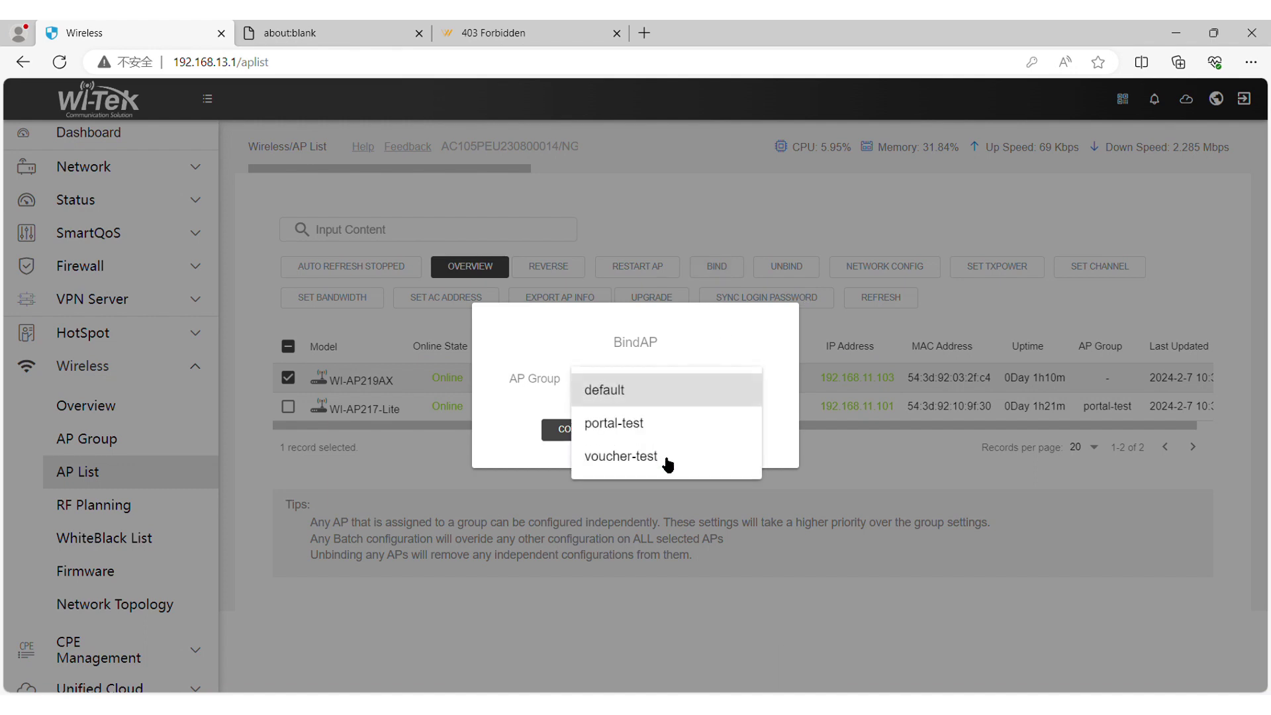
{"action": "left_click", "coordinate": [647, 456]}
{"action": "left_click", "coordinate": [591, 443]}
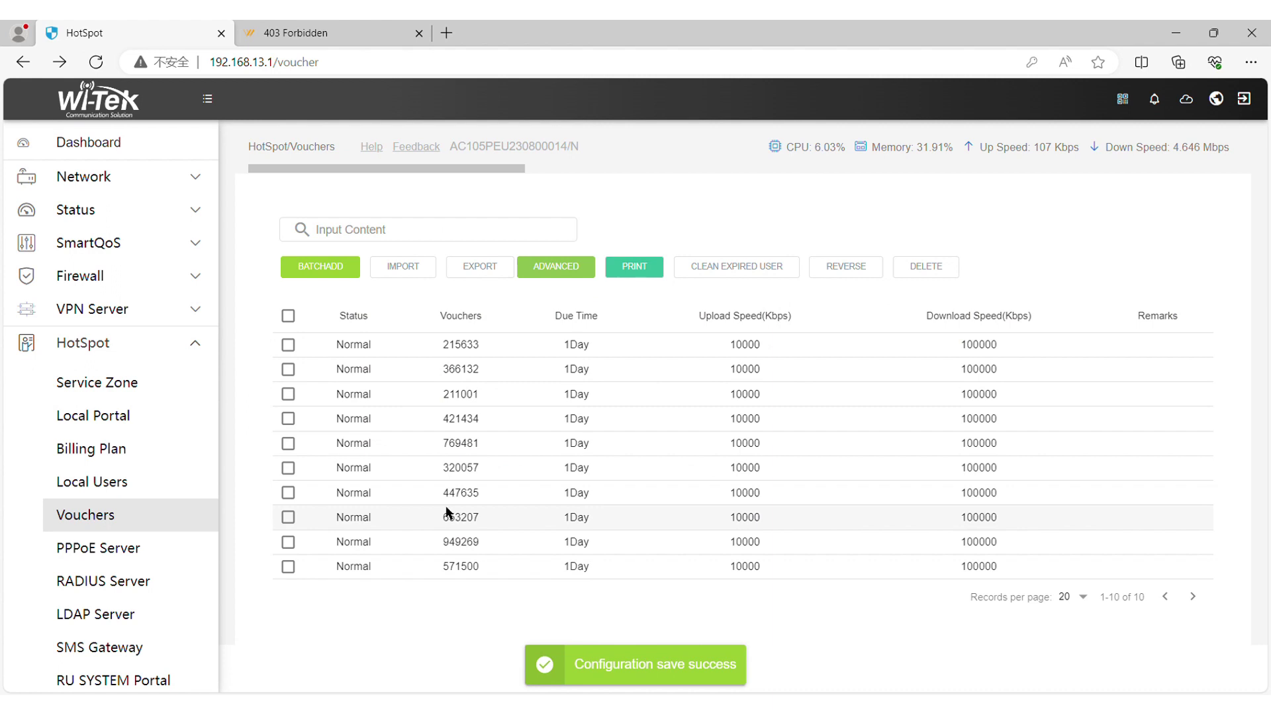
Step: Select all ten vouchers and review their print preview as 1-day, single-use cards
{"action": "left_click", "coordinate": [289, 317]}
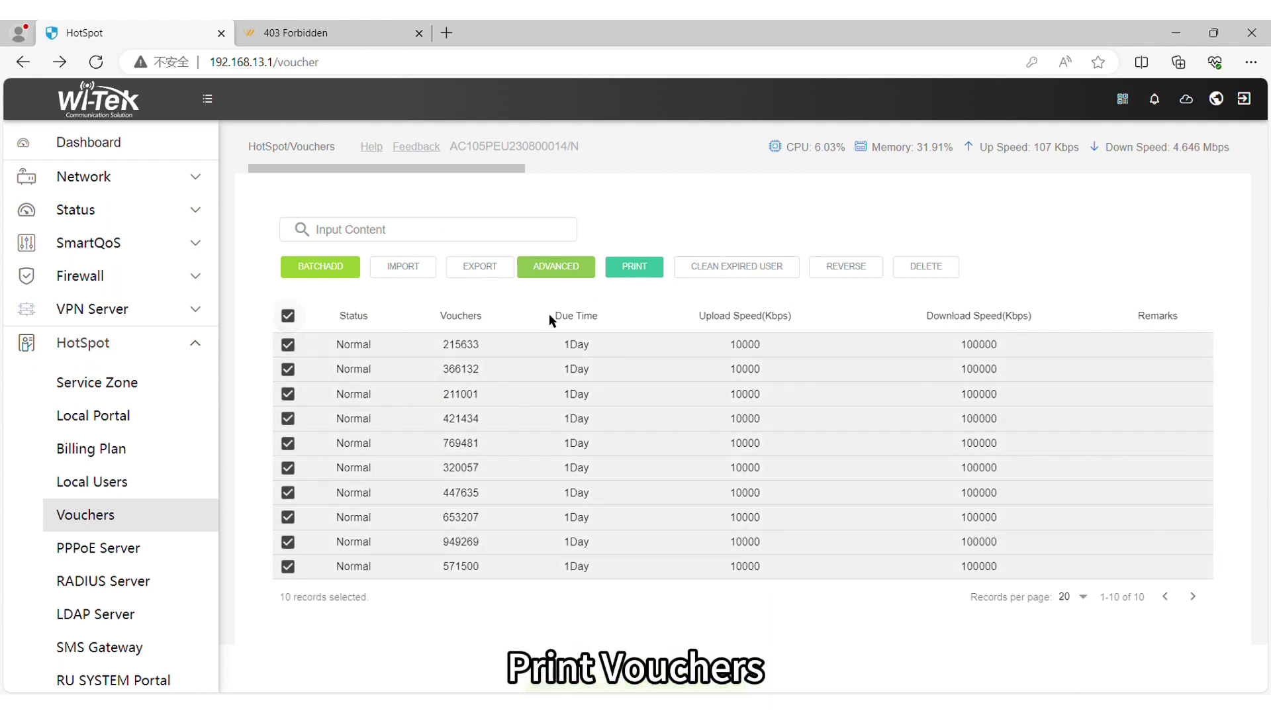
{"action": "left_click", "coordinate": [653, 269]}
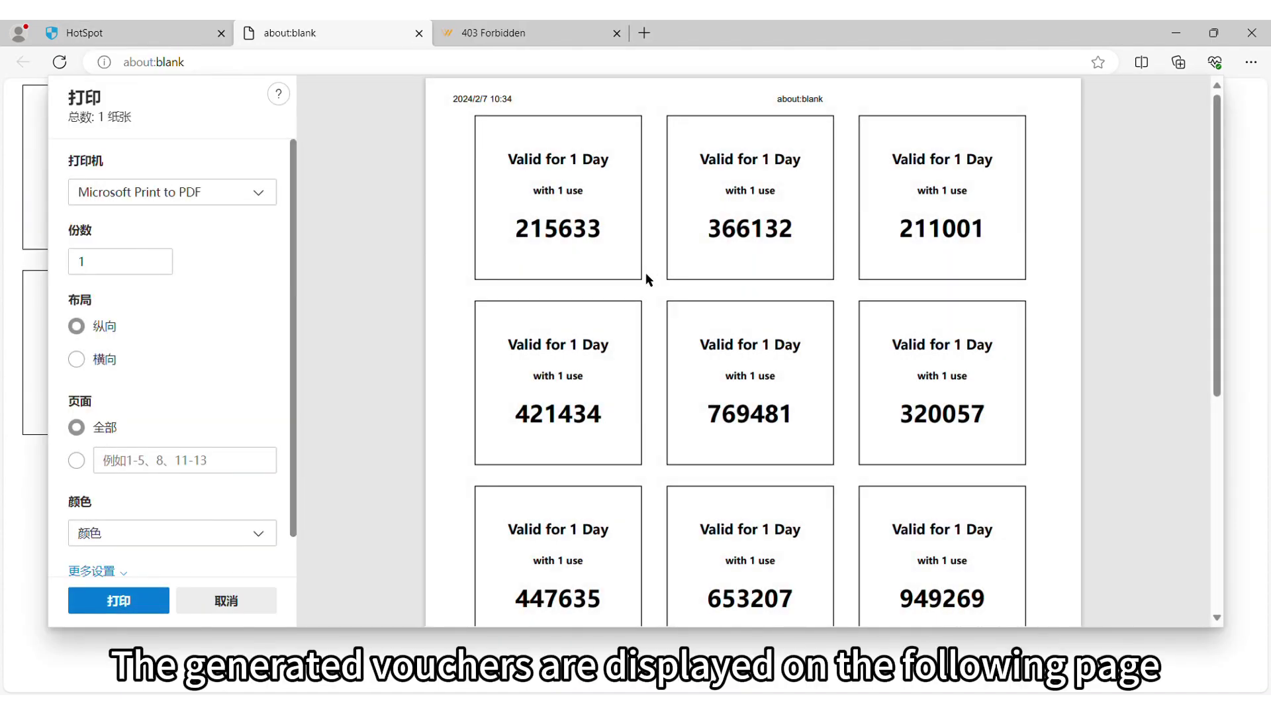
{"action": "scroll", "coordinate": [650, 300], "scroll_direction": "down", "scroll_amount": 1}
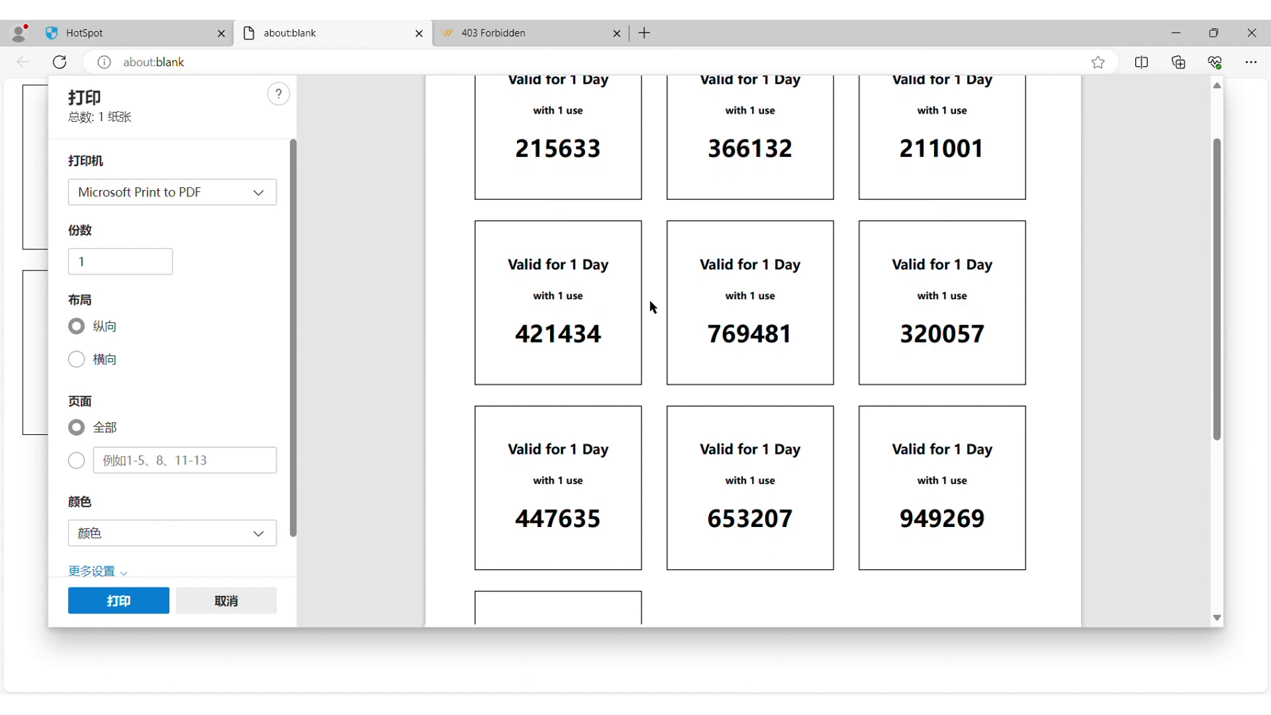
{"action": "scroll", "coordinate": [649, 300], "scroll_direction": "down", "scroll_amount": 2}
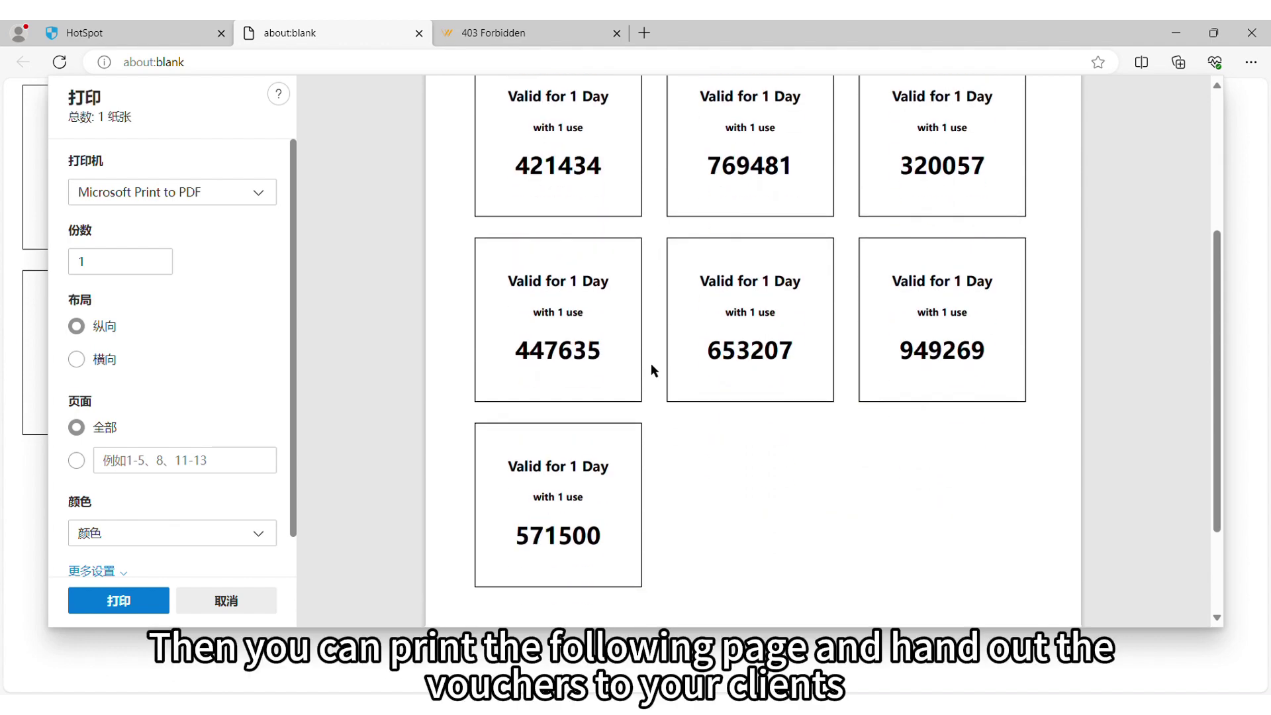
{"action": "scroll", "coordinate": [650, 363], "scroll_direction": "up", "scroll_amount": 3}
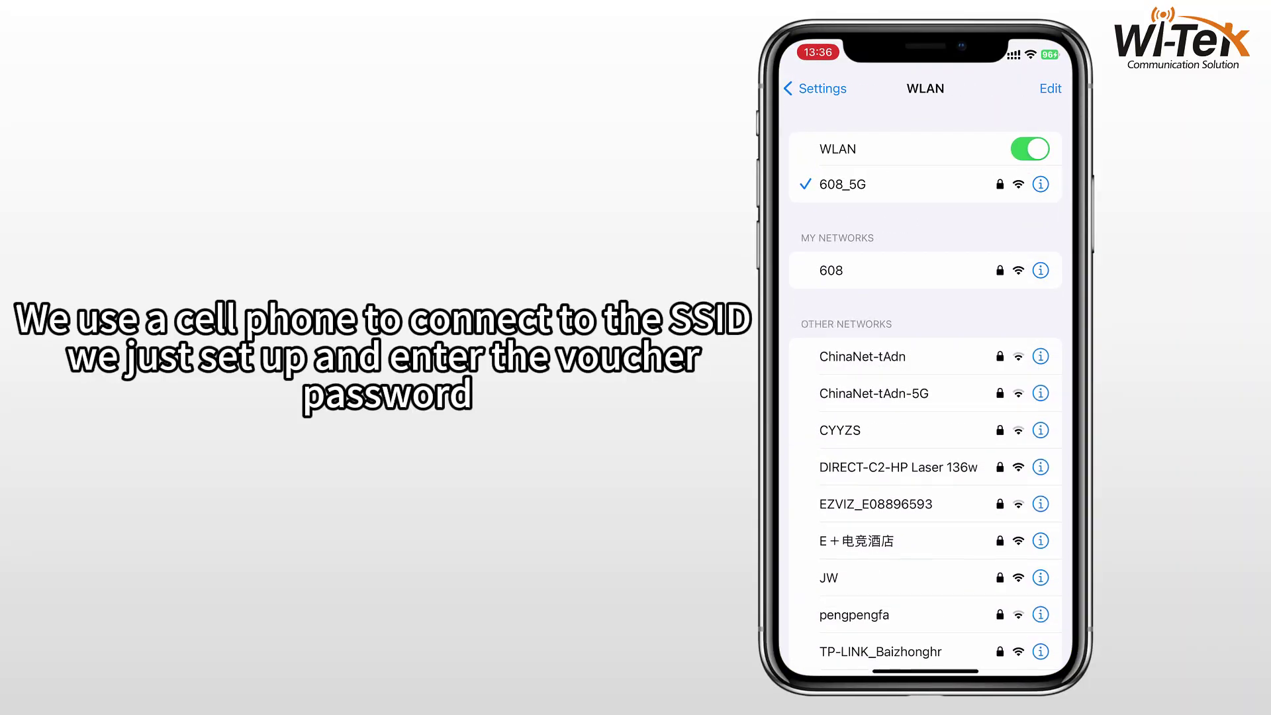
Step: Connect the iPhone to voucher-test and log in on the portal with a printed voucher code
{"action": "scroll", "coordinate": [926, 398], "scroll_direction": "down", "scroll_amount": 3}
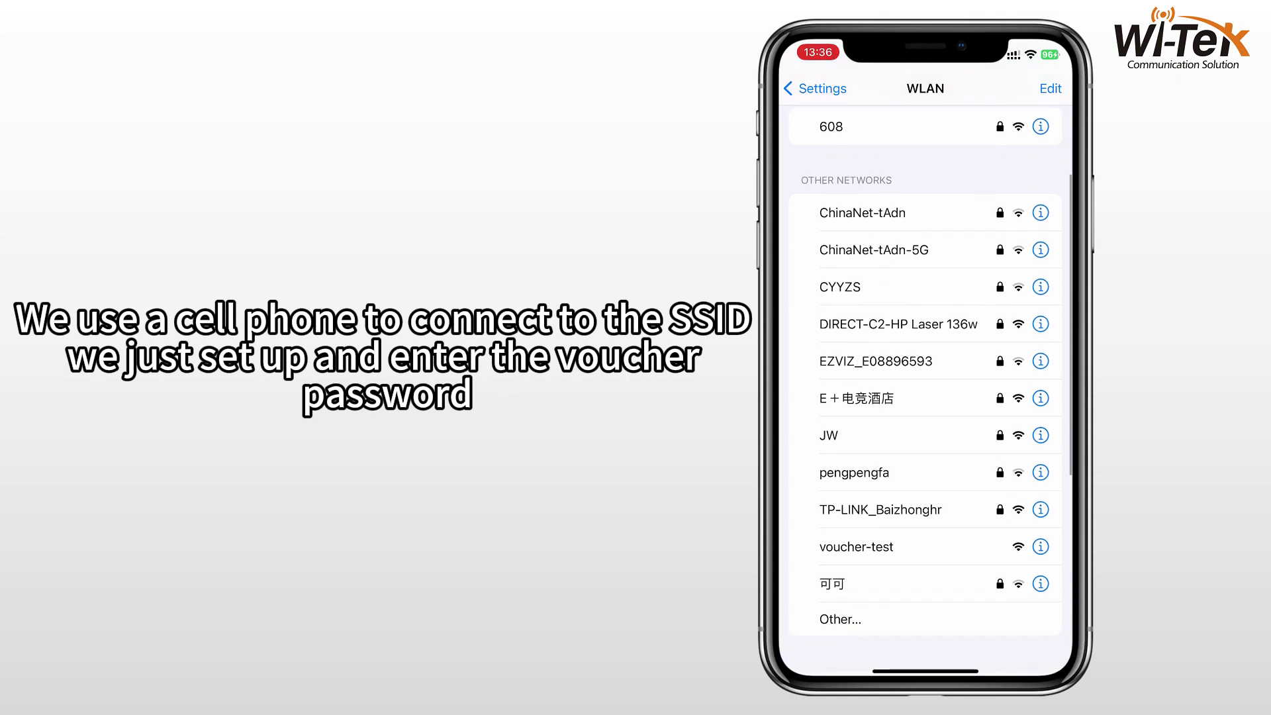
{"action": "left_click", "coordinate": [856, 561]}
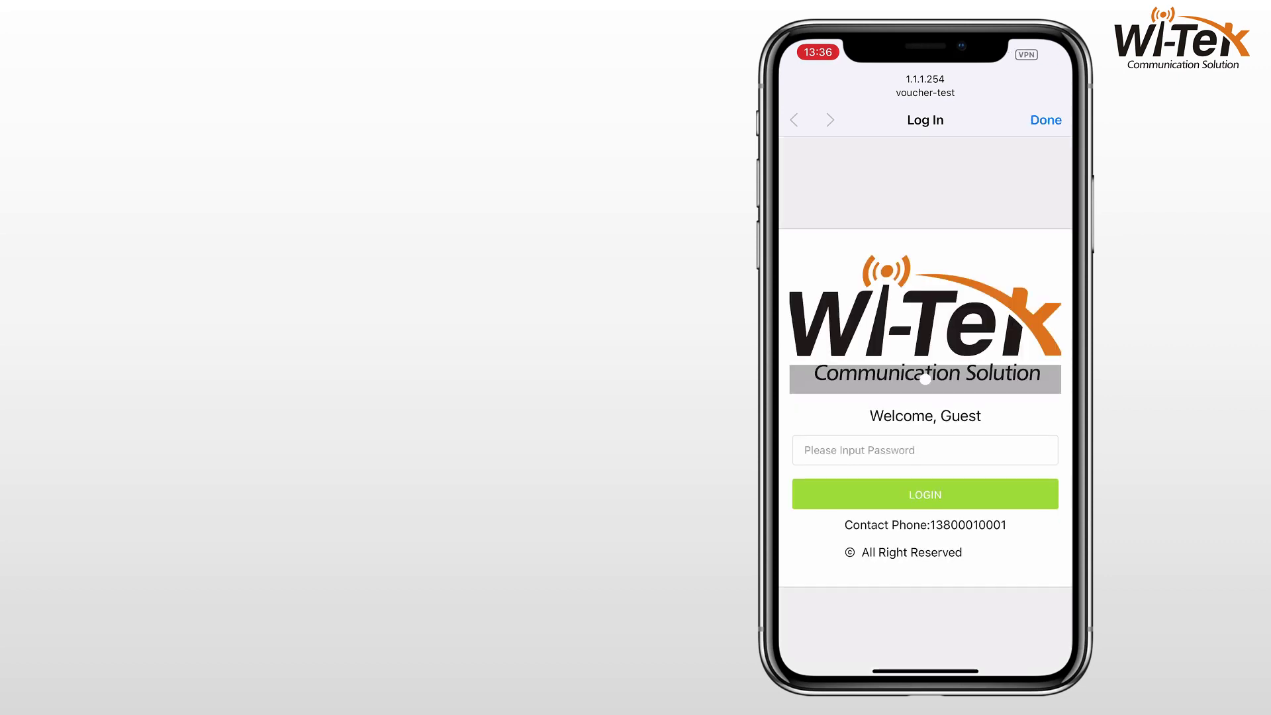
{"action": "left_click", "coordinate": [926, 450]}
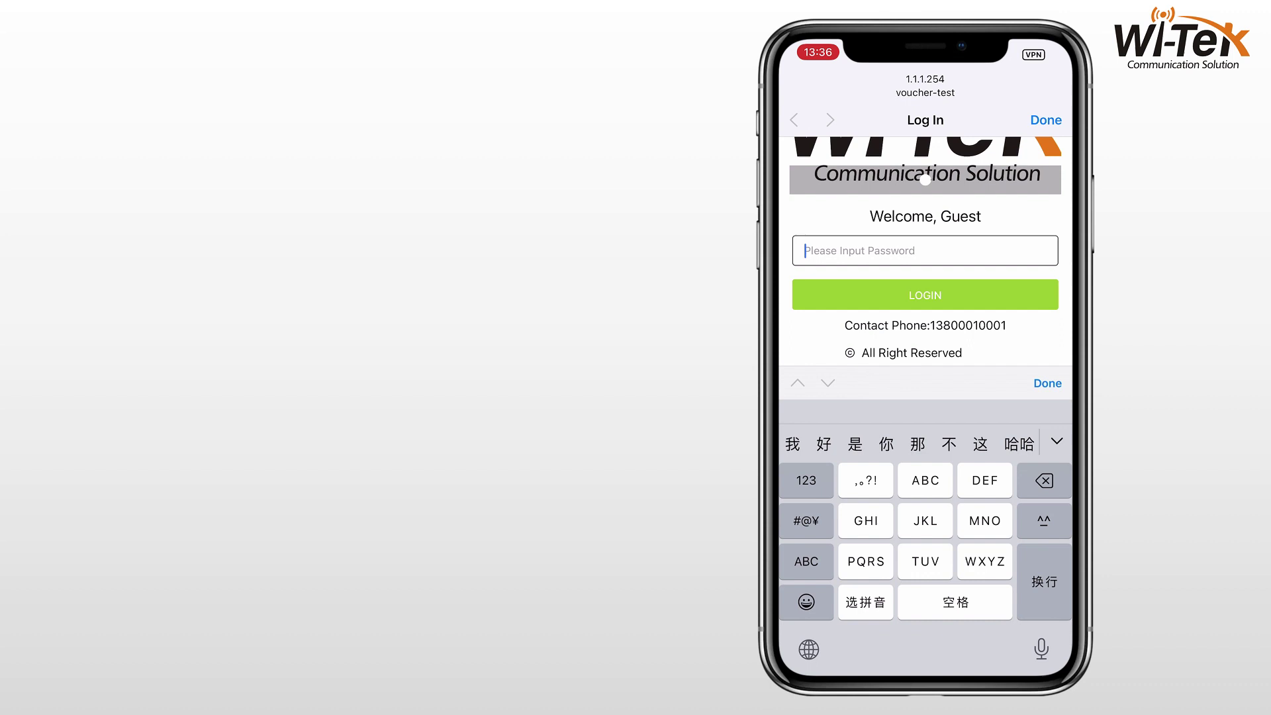
{"action": "left_click", "coordinate": [806, 480]}
{"action": "type", "text": "215633"}
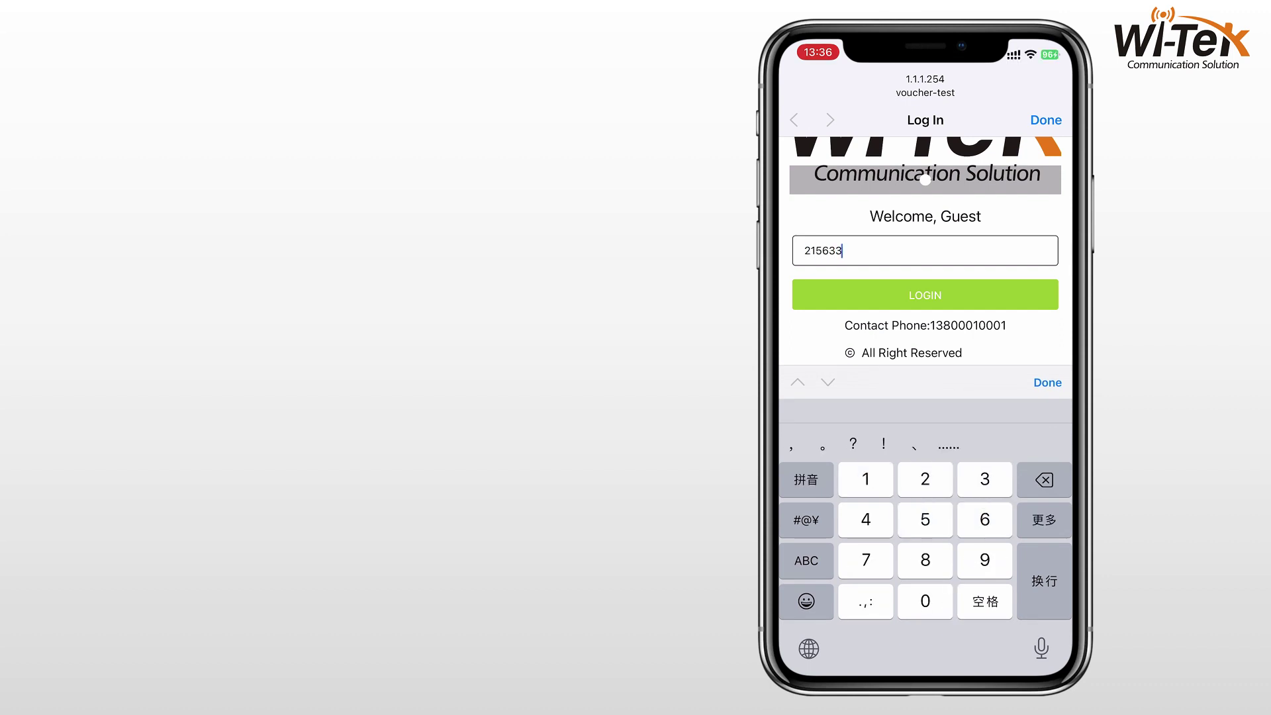
{"action": "key", "text": "Return"}
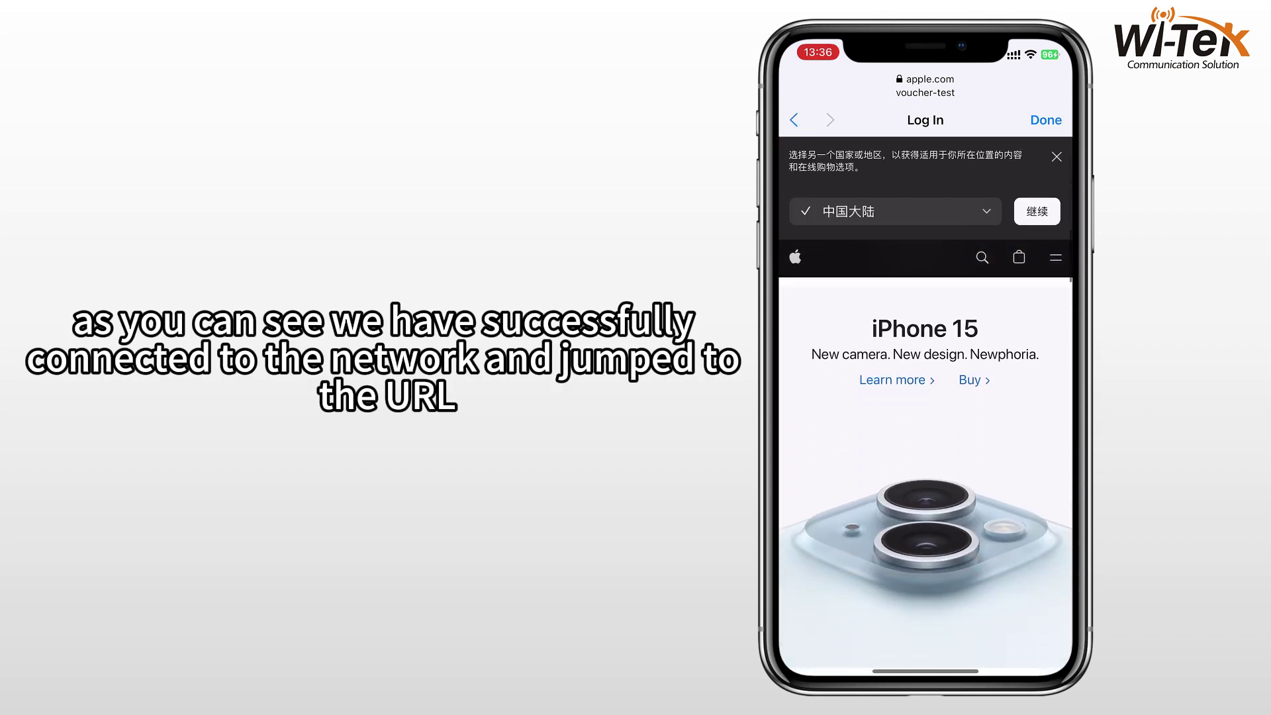
{"action": "scroll", "coordinate": [925, 464], "scroll_direction": "down", "scroll_amount": 10}
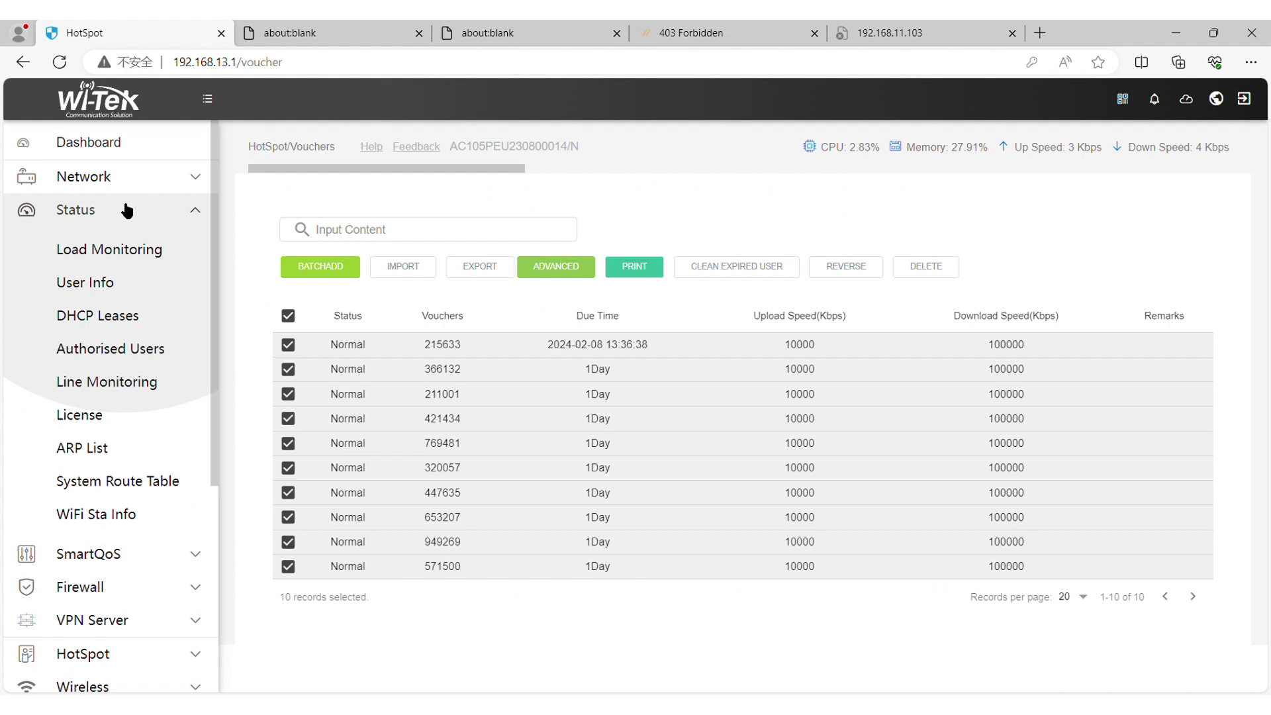
Step: Check the Authorised Users list for the voucher user's username and uptime
{"action": "left_click", "coordinate": [119, 350]}
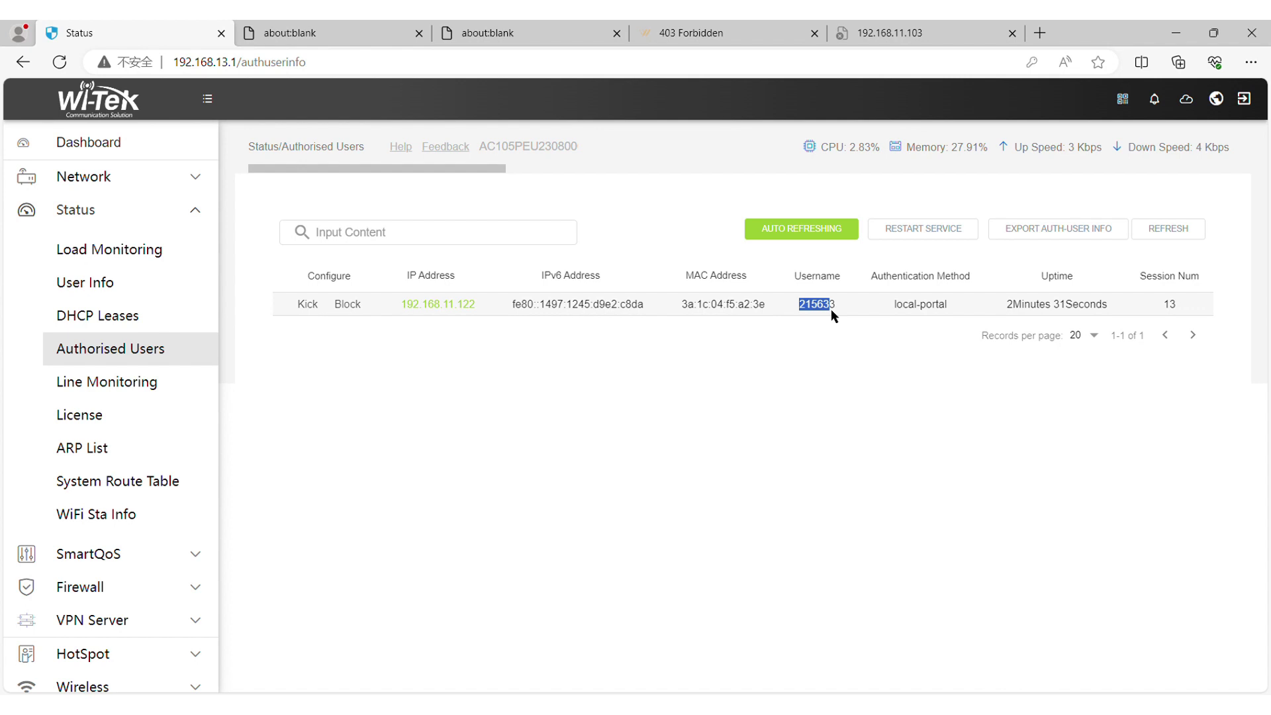
{"action": "left_click_drag", "start_coordinate": [832, 309], "coordinate": [840, 309]}
{"action": "left_click_drag", "start_coordinate": [1005, 303], "coordinate": [1119, 312]}
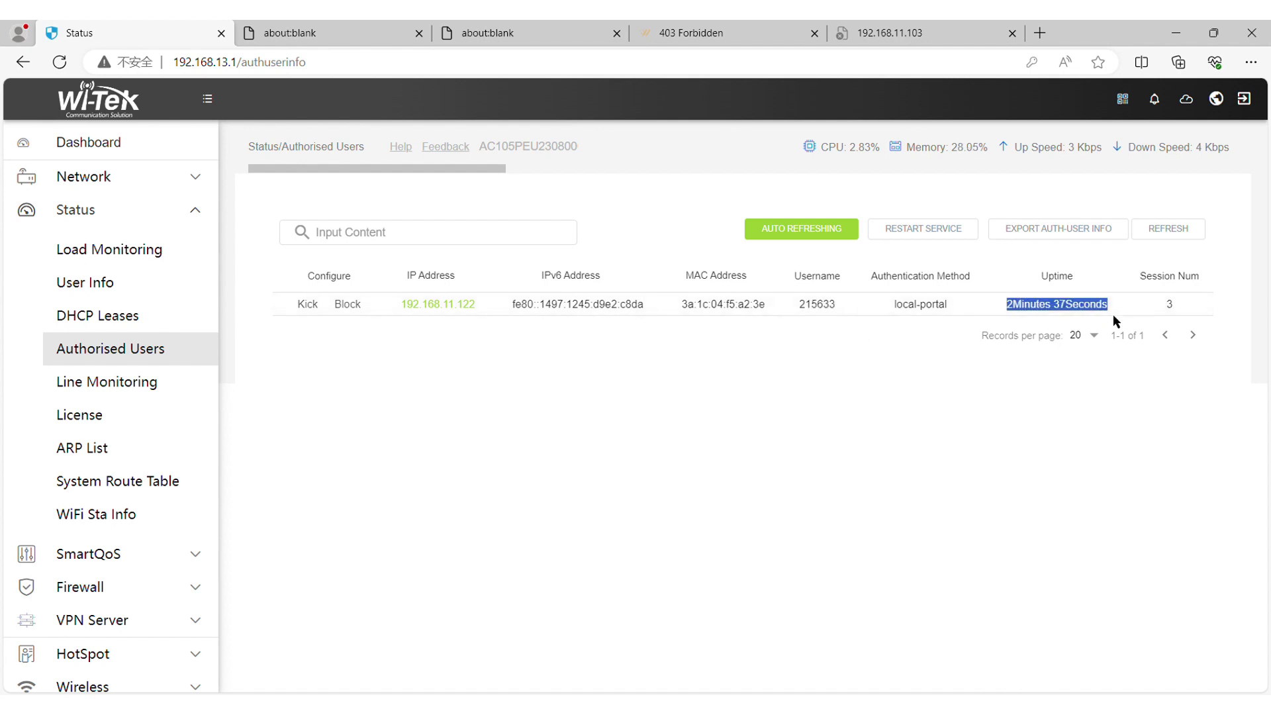